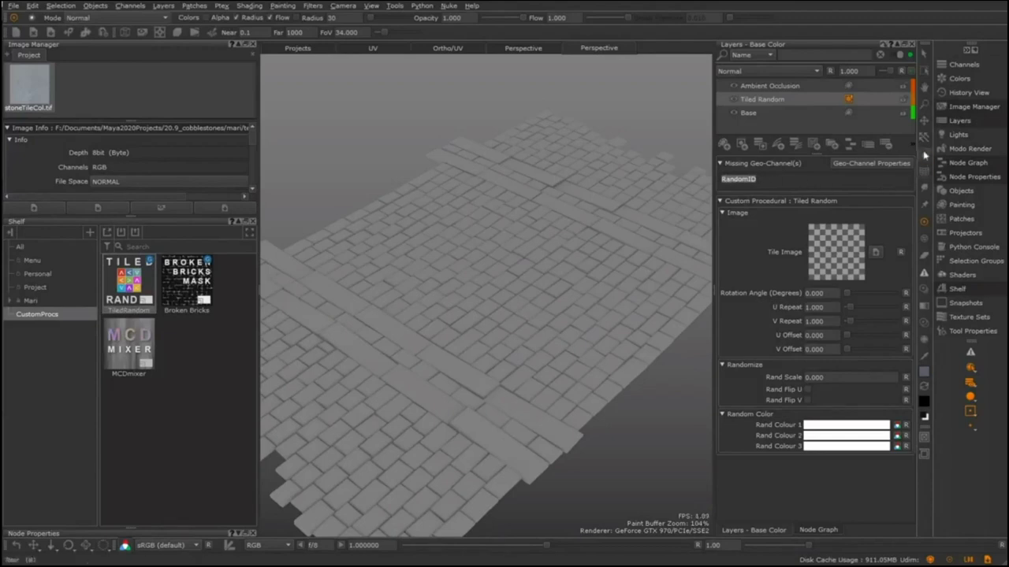
Export the flattened RandomID channel to a geo-channel for the Tiled Random procedural
{"action": "left_click", "coordinate": [959, 64]}
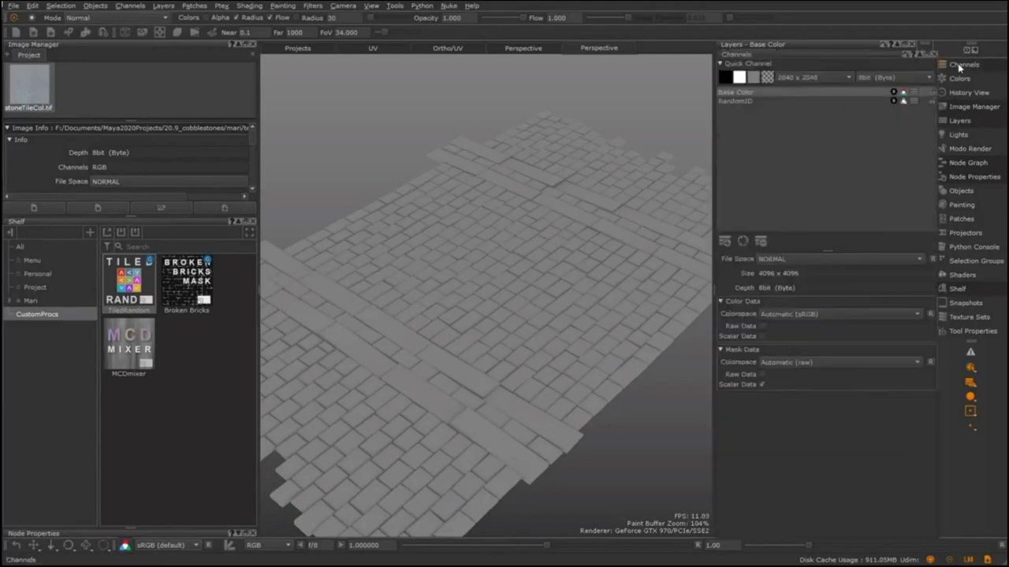
{"action": "left_click", "coordinate": [739, 102]}
{"action": "left_click_drag", "start_coordinate": [647, 377], "coordinate": [539, 352], "text": "alt"}
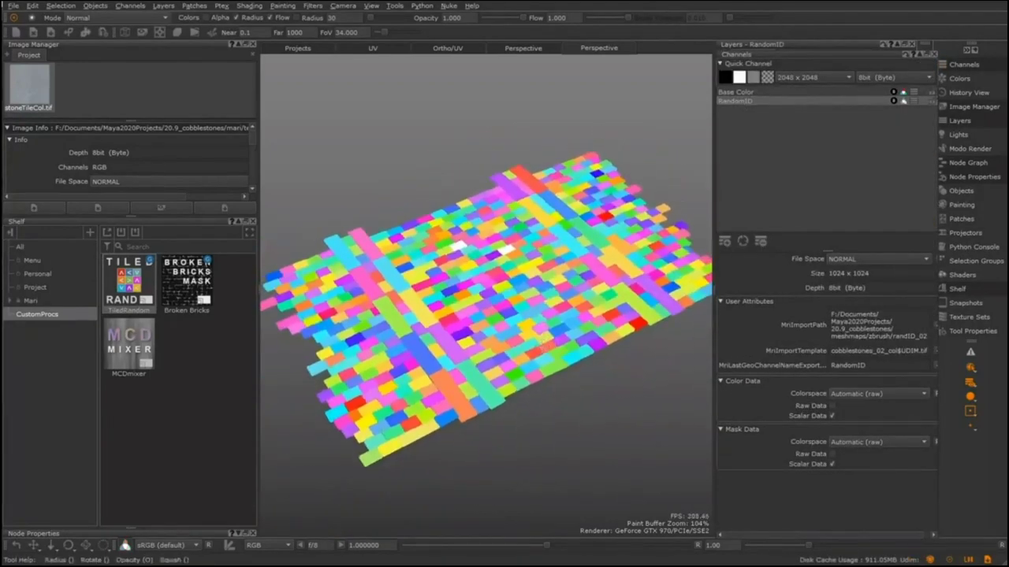
{"action": "right_click", "coordinate": [720, 100]}
{"action": "mouse_move", "coordinate": [753, 240]}
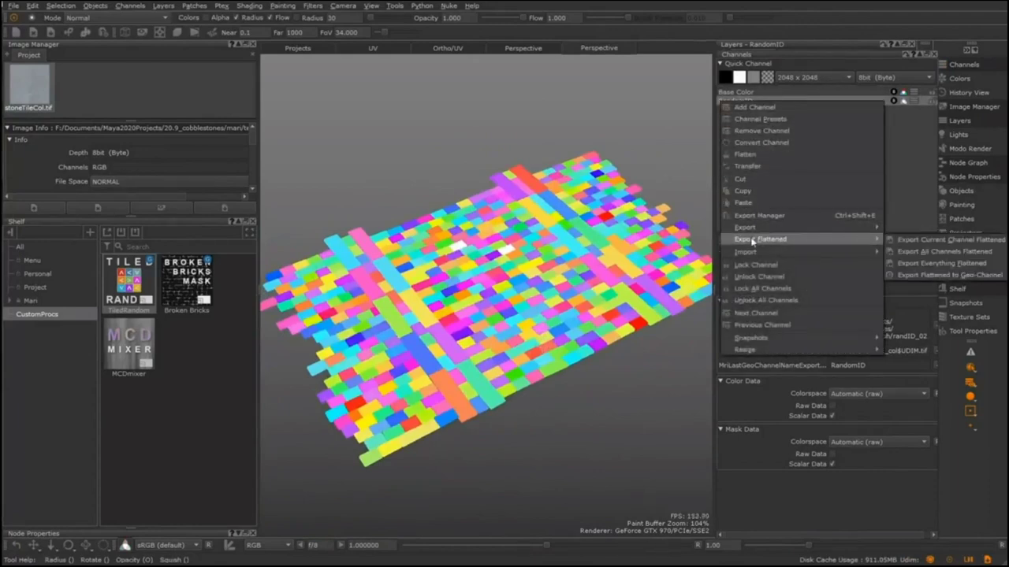
{"action": "left_click", "coordinate": [898, 276]}
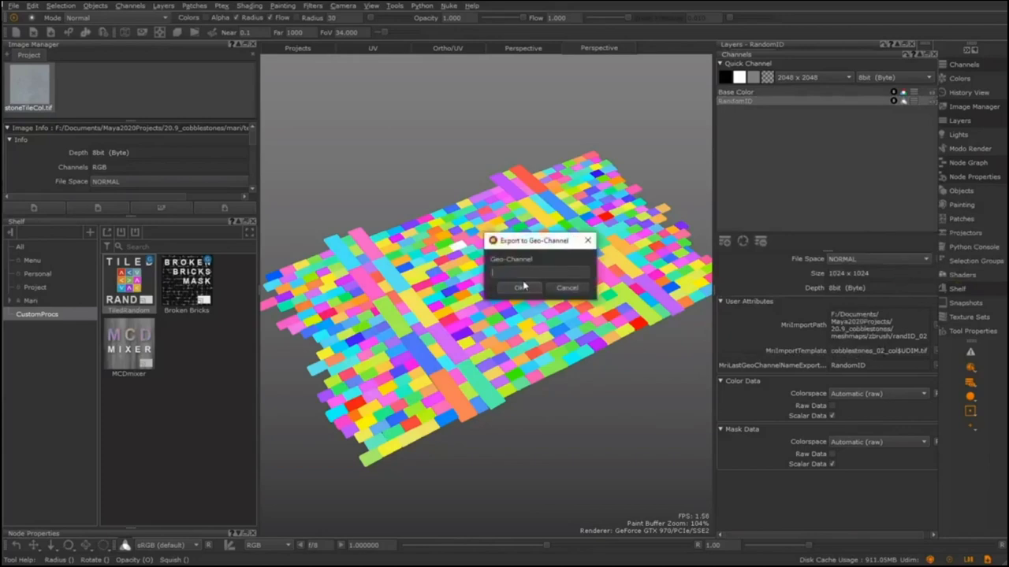
{"action": "left_click", "coordinate": [523, 286]}
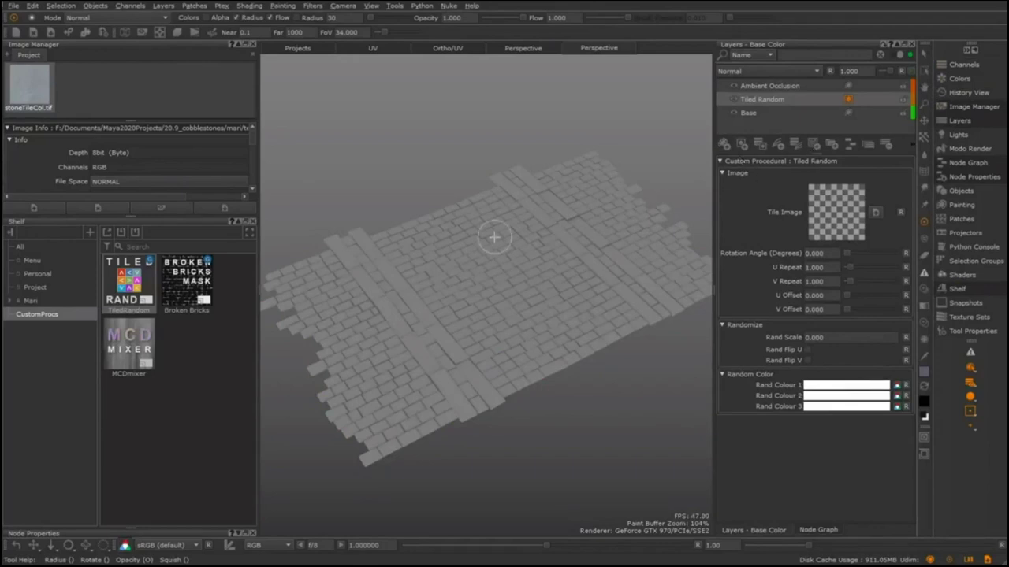
Assign stoneTileCol.tif as the Tile Image of the Tiled Random layer and check its tiling in the UV and perspective views
{"action": "left_click_drag", "start_coordinate": [30, 87], "coordinate": [836, 212]}
{"action": "scroll", "coordinate": [510, 351], "scroll_direction": "up", "scroll_amount": 10}
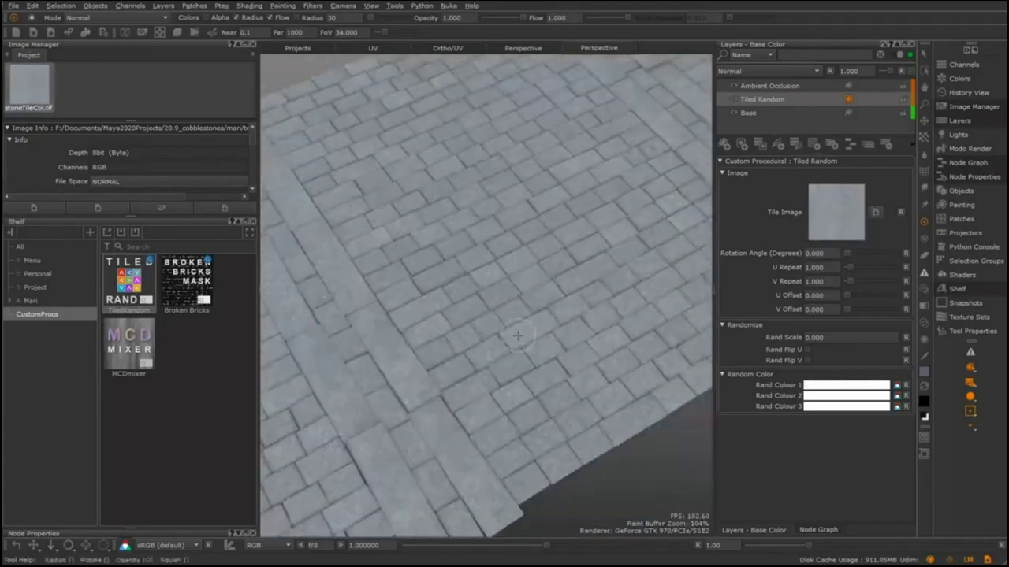
{"action": "key", "text": "F12"}
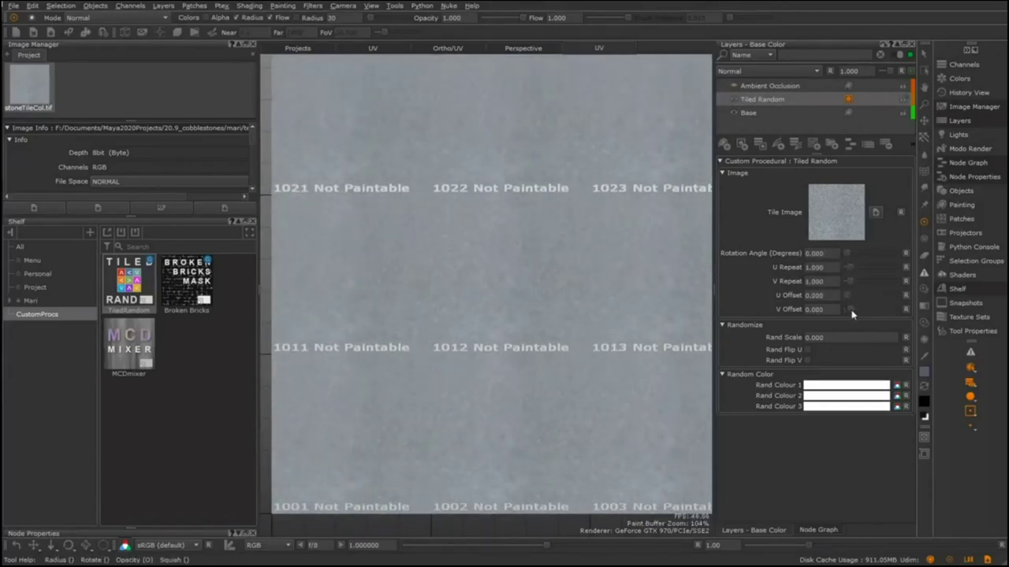
{"action": "key", "text": "F11"}
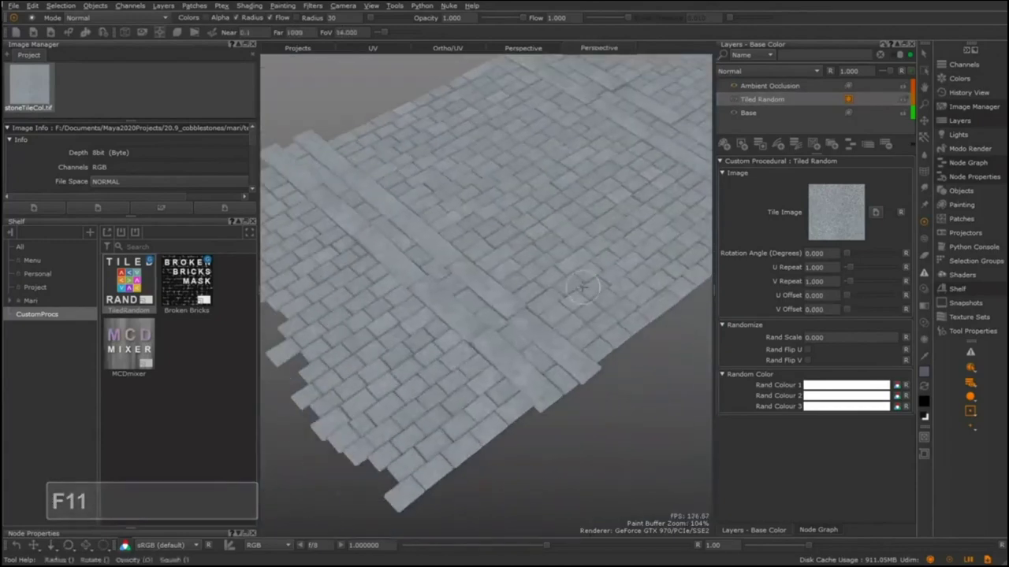
{"action": "middle_click_drag", "start_coordinate": [609, 309], "coordinate": [541, 385], "text": "alt"}
{"action": "right_click_drag", "start_coordinate": [540, 385], "coordinate": [616, 422], "text": "alt"}
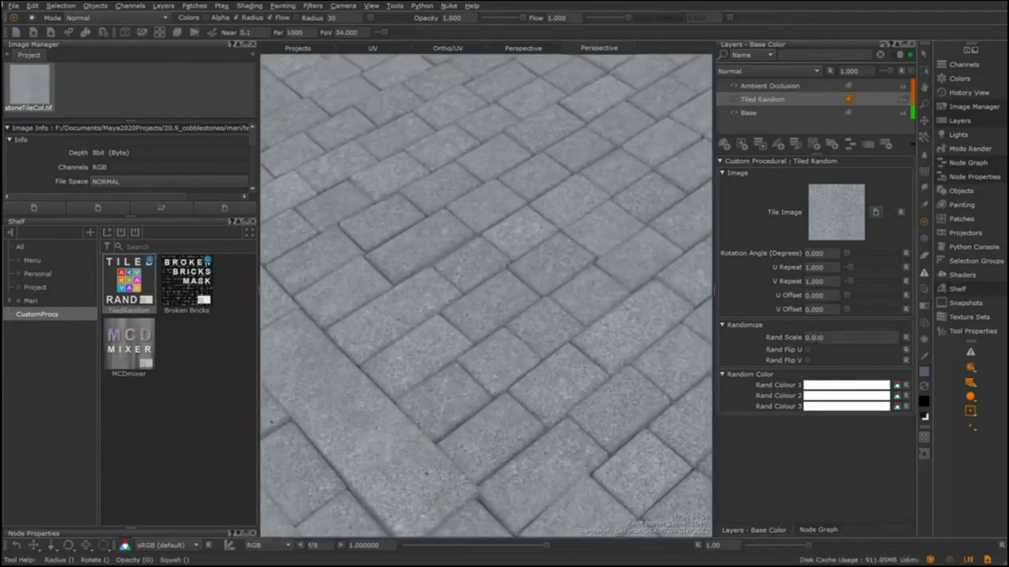
Set Rand Scale to 0.410 and enable Rand Flip U and Rand Flip V for the Tiled Random layer
{"action": "left_click_drag", "start_coordinate": [816, 326], "coordinate": [823, 181]}
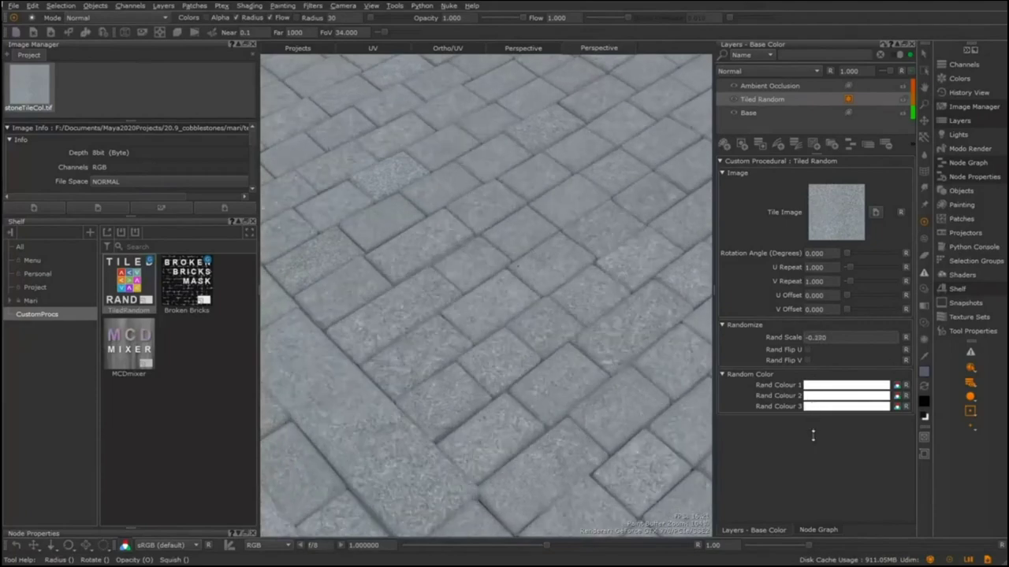
{"action": "left_click_drag", "start_coordinate": [828, 300], "coordinate": [828, 213]}
{"action": "left_click", "coordinate": [808, 352]}
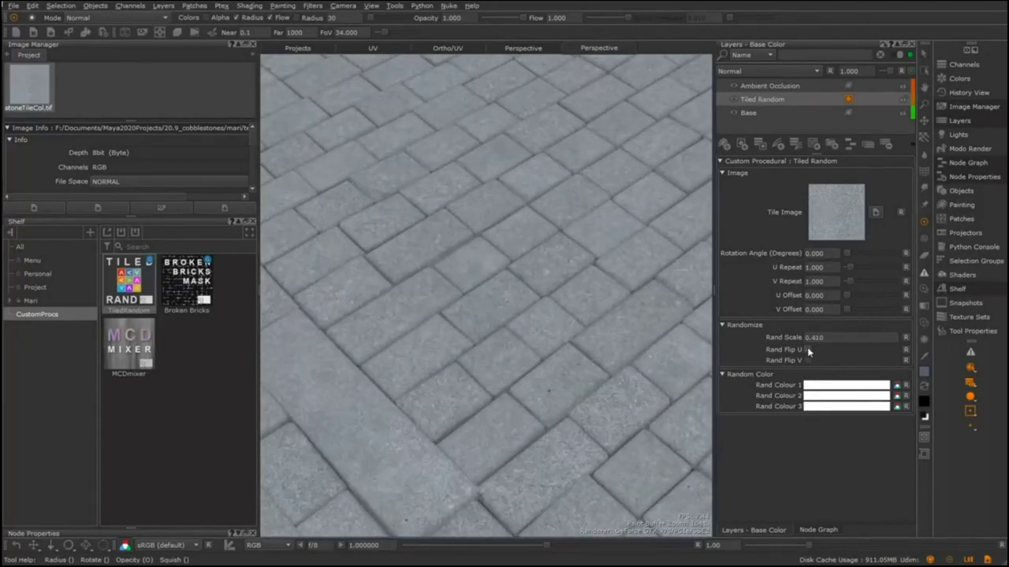
{"action": "left_click", "coordinate": [807, 352]}
{"action": "left_click", "coordinate": [808, 352]}
{"action": "left_click", "coordinate": [807, 361]}
Assign the project's saved colour swatches to Rand Colour 1, 2 and 3, with Color_1 as the second and Color_3 as the third
{"action": "right_click_drag", "start_coordinate": [603, 303], "coordinate": [95, 308], "text": "alt"}
{"action": "mouse_move", "coordinate": [583, 363]}
{"action": "left_mouse_down", "text": "alt"}
{"action": "mouse_move", "coordinate": [569, 361]}
{"action": "mouse_move", "coordinate": [585, 372]}
{"action": "left_mouse_up", "text": "alt"}
{"action": "left_click", "coordinate": [34, 286]}
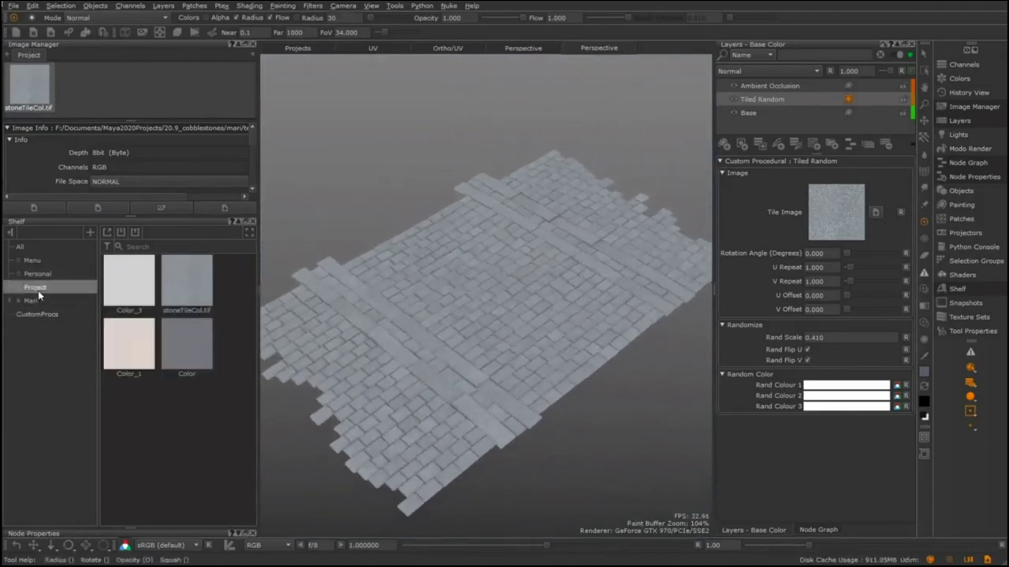
{"action": "left_click_drag", "start_coordinate": [421, 313], "coordinate": [848, 385]}
{"action": "left_click_drag", "start_coordinate": [133, 335], "coordinate": [821, 396]}
{"action": "left_click_drag", "start_coordinate": [128, 293], "coordinate": [832, 407]}
Find the Tiled Random node in the root node graph and open its internal network
{"action": "middle_click_drag", "start_coordinate": [529, 407], "coordinate": [552, 347]}
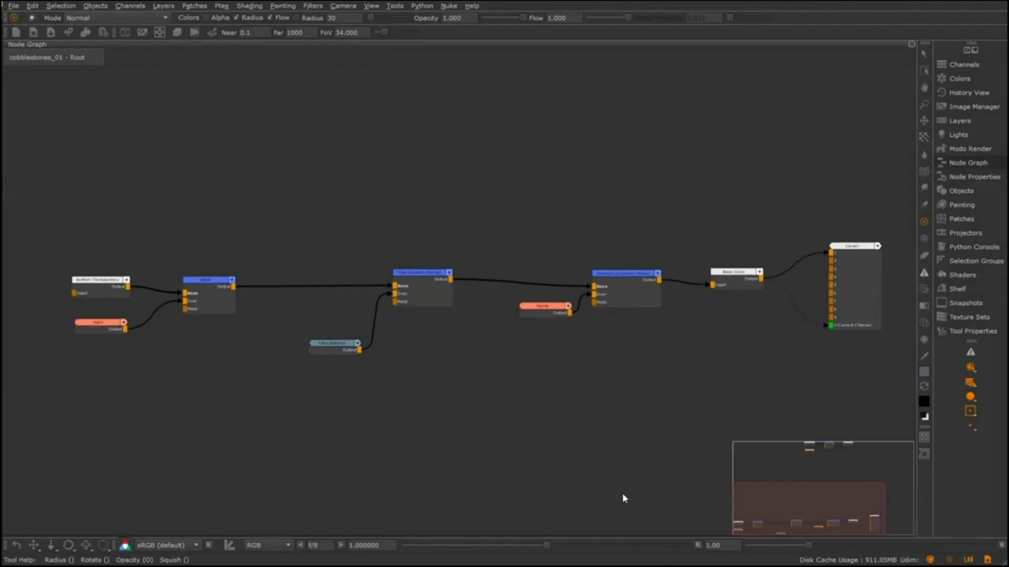
{"action": "middle_click_drag", "start_coordinate": [458, 457], "coordinate": [529, 457]}
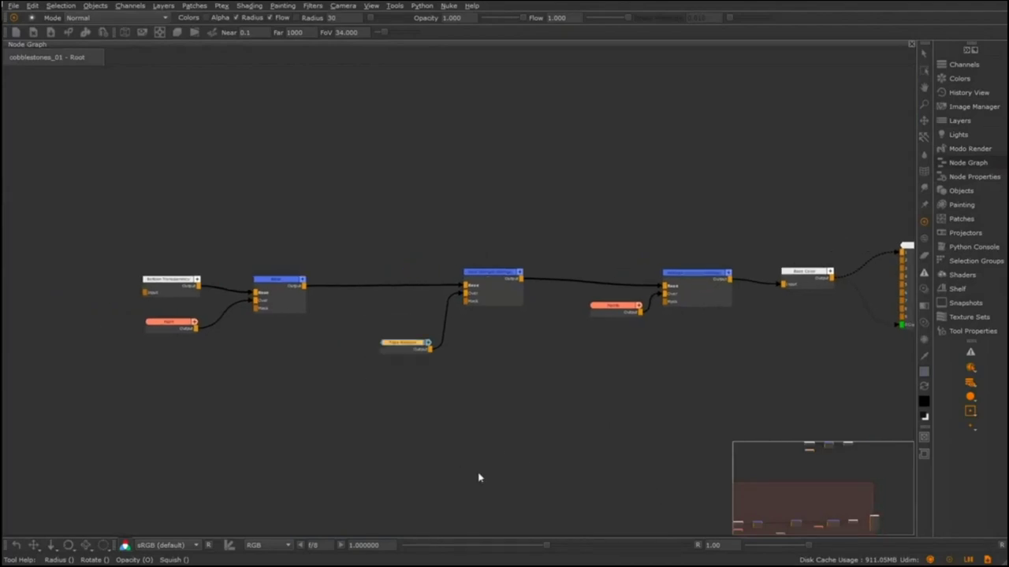
{"action": "scroll", "coordinate": [461, 448], "scroll_direction": "up", "scroll_amount": 3}
{"action": "middle_click_drag", "start_coordinate": [440, 423], "coordinate": [502, 483]}
{"action": "middle_click_drag", "start_coordinate": [618, 452], "coordinate": [638, 480]}
{"action": "middle_click_drag", "start_coordinate": [526, 454], "coordinate": [530, 411]}
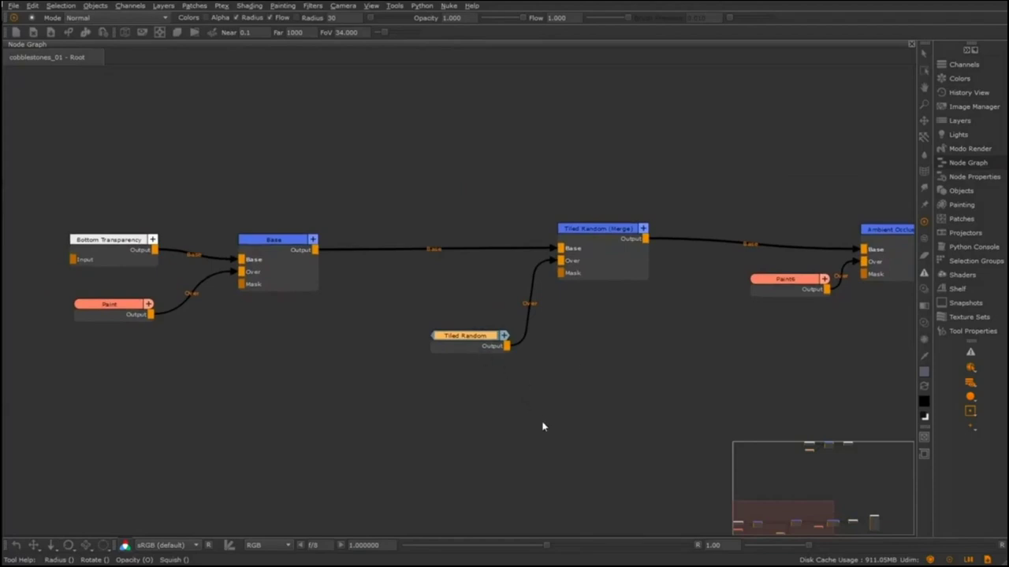
{"action": "key", "text": "ctrl+Return"}
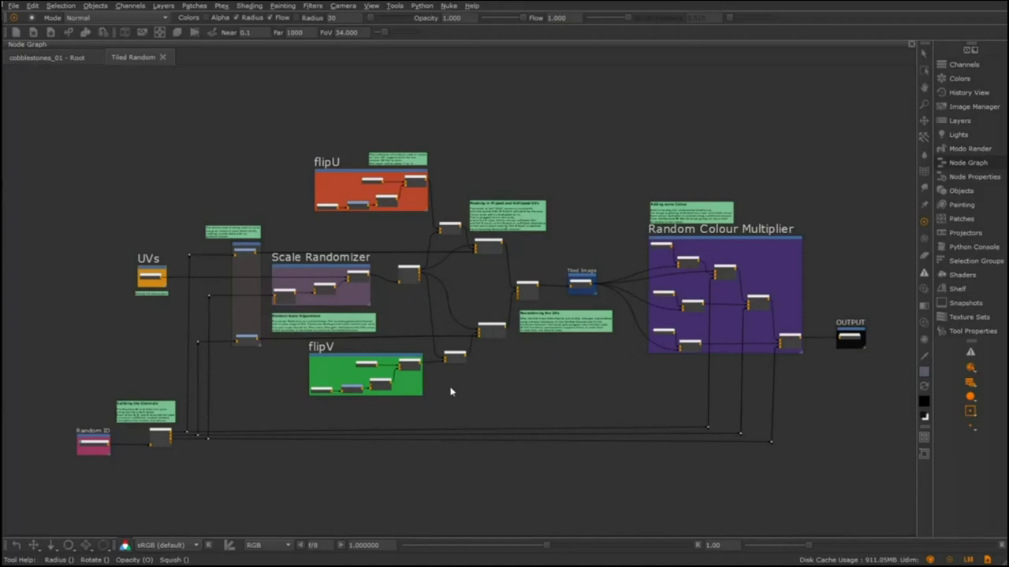
Examine the overall layout of the Tiled Random network, including the flipU, flipV, Scale Randomizer and colour sections
{"action": "mouse_move", "coordinate": [549, 410]}
{"action": "middle_mouse_down"}
{"action": "mouse_move", "coordinate": [581, 421]}
{"action": "mouse_move", "coordinate": [520, 399]}
{"action": "mouse_move", "coordinate": [557, 400]}
{"action": "middle_mouse_up"}
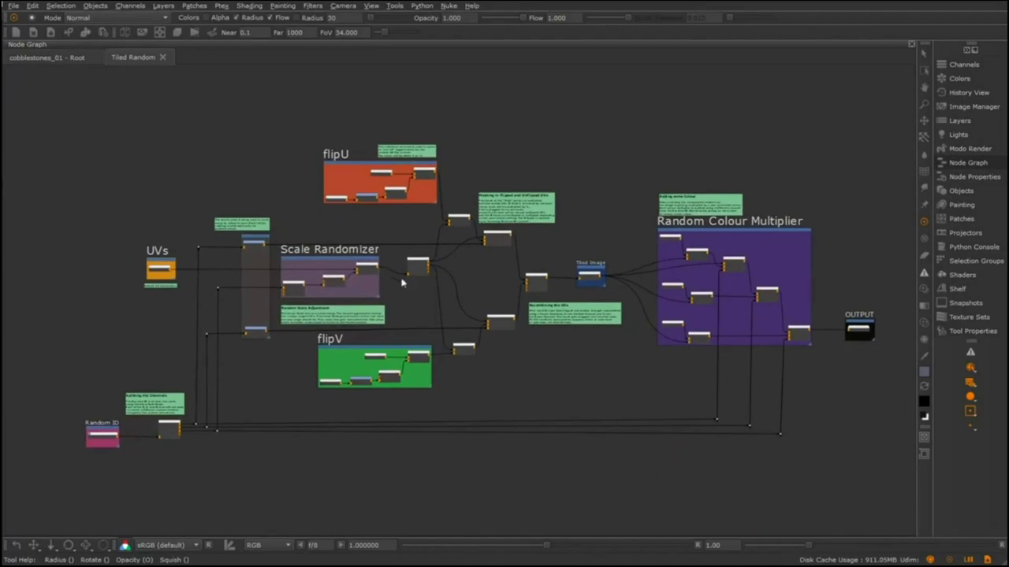
{"action": "left_click_drag", "start_coordinate": [481, 169], "coordinate": [554, 224]}
{"action": "left_click", "coordinate": [548, 387]}
{"action": "mouse_move", "coordinate": [645, 399]}
{"action": "middle_mouse_down"}
{"action": "mouse_move", "coordinate": [603, 408]}
{"action": "mouse_move", "coordinate": [636, 408]}
{"action": "middle_mouse_up"}
{"action": "scroll", "coordinate": [579, 392], "scroll_direction": "up", "scroll_amount": 1}
{"action": "middle_click_drag", "start_coordinate": [579, 392], "coordinate": [555, 365]}
{"action": "scroll", "coordinate": [580, 384], "scroll_direction": "down", "scroll_amount": 1}
{"action": "middle_click_drag", "start_coordinate": [495, 347], "coordinate": [581, 381]}
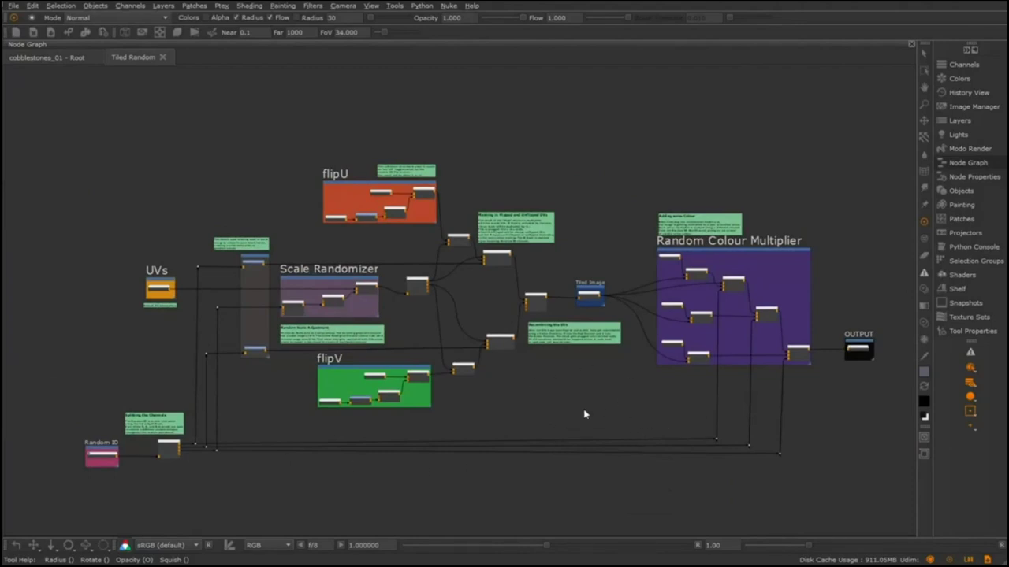
{"action": "middle_click_drag", "start_coordinate": [615, 384], "coordinate": [587, 353]}
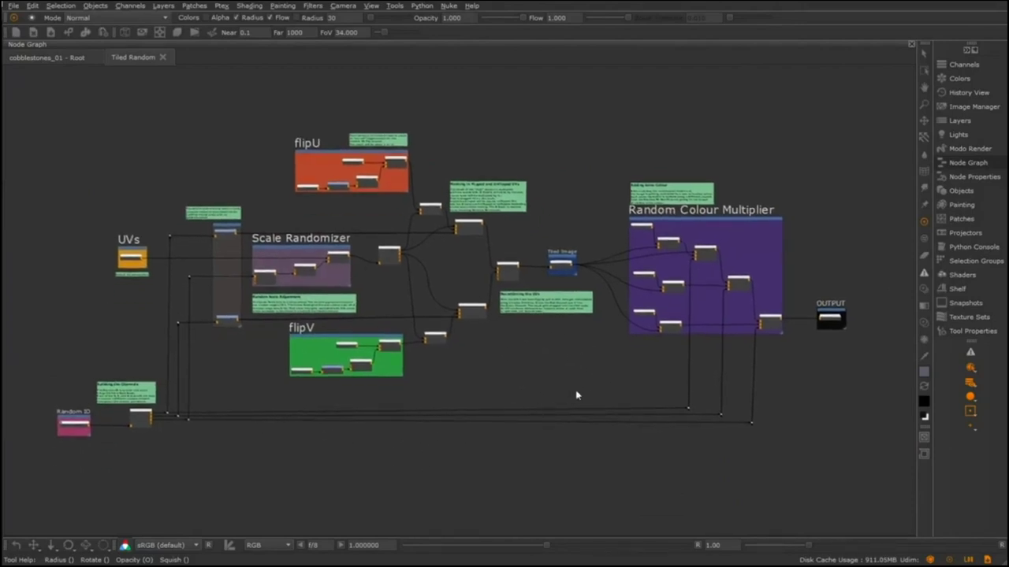
Examine the Tiled Image node and the Vector Combine node that recombines the UVs feeding it
{"action": "scroll", "coordinate": [576, 395], "scroll_direction": "up", "scroll_amount": 1}
{"action": "middle_click_drag", "start_coordinate": [441, 326], "coordinate": [430, 345]}
{"action": "scroll", "coordinate": [552, 368], "scroll_direction": "up", "scroll_amount": 4}
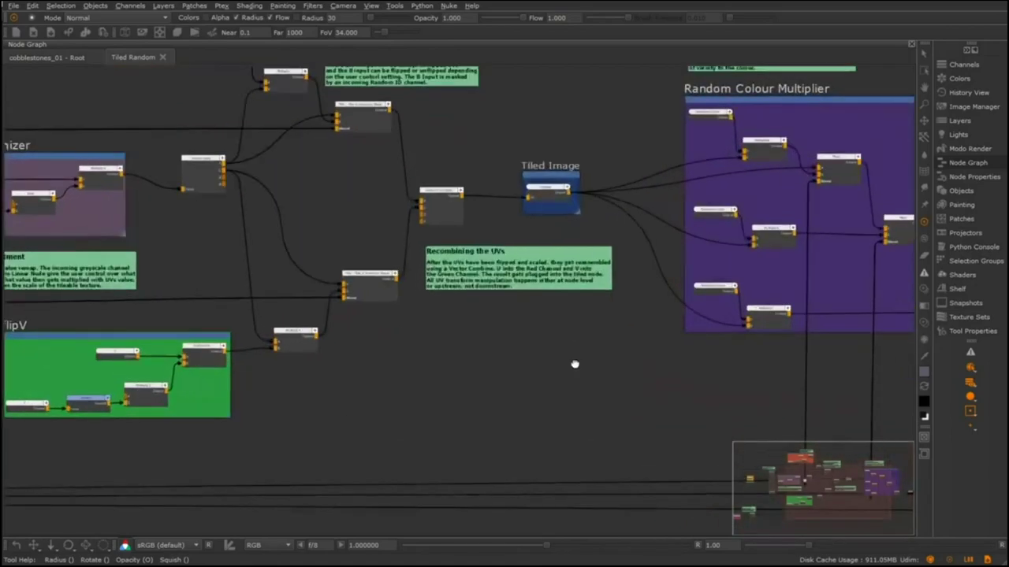
{"action": "middle_click_drag", "start_coordinate": [590, 352], "coordinate": [537, 418]}
{"action": "scroll", "coordinate": [563, 385], "scroll_direction": "up", "scroll_amount": 2}
{"action": "middle_click_drag", "start_coordinate": [563, 385], "coordinate": [541, 440]}
{"action": "left_click_drag", "start_coordinate": [404, 218], "coordinate": [533, 318]}
{"action": "scroll", "coordinate": [513, 335], "scroll_direction": "up", "scroll_amount": 1}
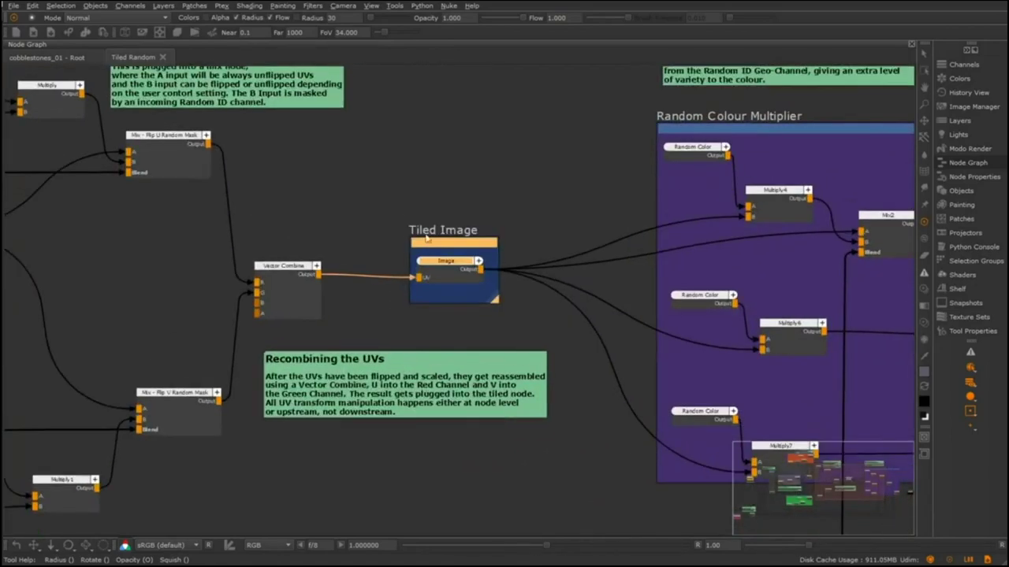
{"action": "scroll", "coordinate": [468, 310], "scroll_direction": "down", "scroll_amount": 6}
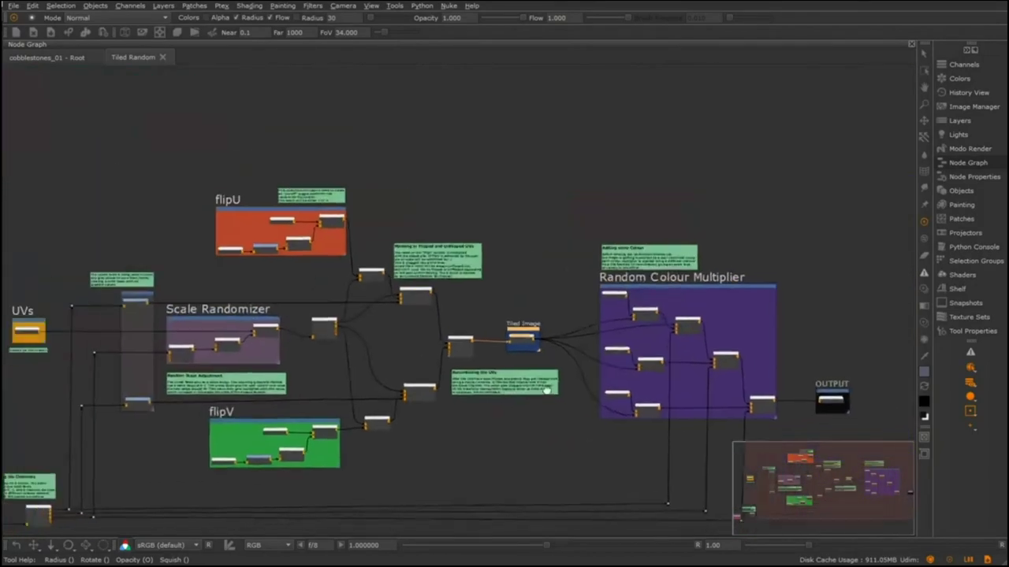
Review the UV manipulation nodes as a group and examine the Random Colour Multiplier section
{"action": "left_click_drag", "start_coordinate": [216, 180], "coordinate": [668, 473]}
{"action": "middle_click_drag", "start_coordinate": [599, 405], "coordinate": [312, 346]}
{"action": "left_click_drag", "start_coordinate": [384, 224], "coordinate": [545, 359]}
{"action": "middle_click_drag", "start_coordinate": [304, 403], "coordinate": [456, 398]}
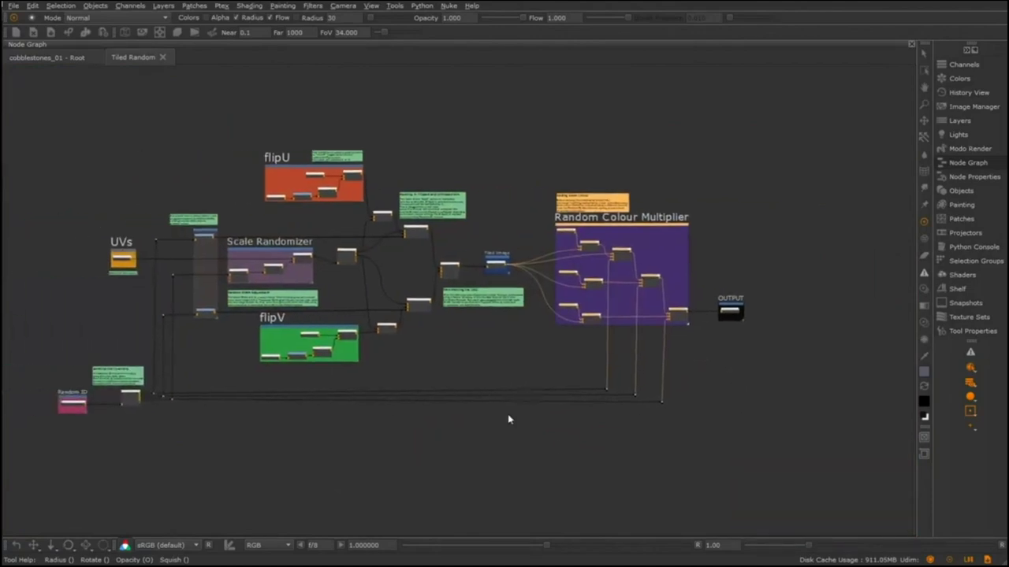
Examine the default UVs input and how it runs through the Scale Randomizer and flip sections
{"action": "scroll", "coordinate": [353, 344], "scroll_direction": "up", "scroll_amount": 5}
{"action": "middle_click_drag", "start_coordinate": [193, 341], "coordinate": [401, 425]}
{"action": "left_click_drag", "start_coordinate": [183, 211], "coordinate": [342, 346]}
{"action": "scroll", "coordinate": [281, 347], "scroll_direction": "up", "scroll_amount": 2}
{"action": "middle_click_drag", "start_coordinate": [666, 311], "coordinate": [466, 298]}
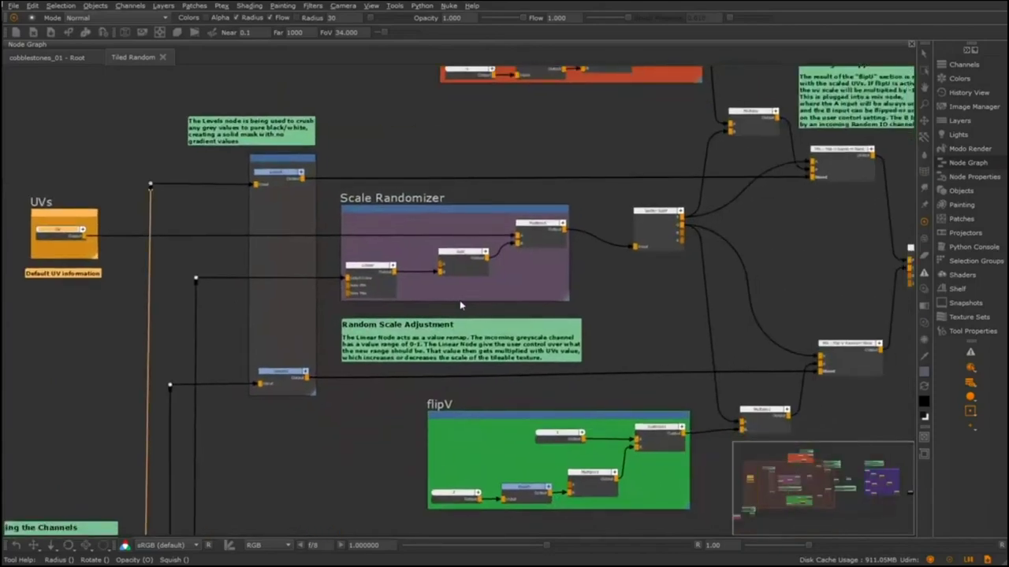
{"action": "scroll", "coordinate": [466, 298], "scroll_direction": "down", "scroll_amount": 1}
{"action": "middle_click_drag", "start_coordinate": [550, 296], "coordinate": [451, 339]}
{"action": "scroll", "coordinate": [451, 339], "scroll_direction": "down", "scroll_amount": 2}
{"action": "left_click_drag", "start_coordinate": [260, 128], "coordinate": [597, 484]}
Examine the Random ID input and trace its split channels across the network to the Random Colour Multiplier
{"action": "middle_click_drag", "start_coordinate": [488, 441], "coordinate": [695, 272]}
{"action": "scroll", "coordinate": [342, 418], "scroll_direction": "up", "scroll_amount": 5}
{"action": "middle_click_drag", "start_coordinate": [317, 420], "coordinate": [442, 390]}
{"action": "left_click_drag", "start_coordinate": [191, 229], "coordinate": [584, 429]}
{"action": "middle_click_drag", "start_coordinate": [667, 352], "coordinate": [428, 379]}
{"action": "scroll", "coordinate": [524, 406], "scroll_direction": "down", "scroll_amount": 6}
{"action": "middle_click_drag", "start_coordinate": [623, 338], "coordinate": [429, 356]}
{"action": "scroll", "coordinate": [670, 331], "scroll_direction": "down", "scroll_amount": 1}
{"action": "middle_click_drag", "start_coordinate": [670, 331], "coordinate": [305, 357]}
{"action": "scroll", "coordinate": [568, 354], "scroll_direction": "up", "scroll_amount": 4}
{"action": "middle_click_drag", "start_coordinate": [554, 331], "coordinate": [518, 420]}
{"action": "left_click_drag", "start_coordinate": [272, 117], "coordinate": [661, 401]}
{"action": "middle_click_drag", "start_coordinate": [442, 373], "coordinate": [429, 224]}
{"action": "left_click_drag", "start_coordinate": [403, 345], "coordinate": [579, 417]}
{"action": "middle_click_drag", "start_coordinate": [221, 404], "coordinate": [506, 350]}
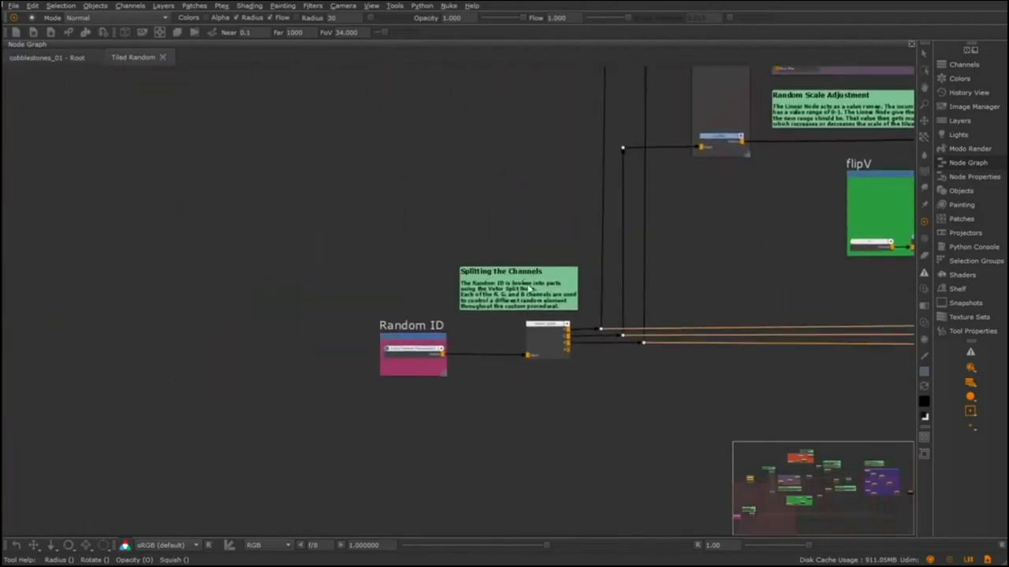
Follow the network to its end and examine the OUTPUT node
{"action": "scroll", "coordinate": [587, 313], "scroll_direction": "down", "scroll_amount": 4}
{"action": "middle_click_drag", "start_coordinate": [701, 316], "coordinate": [410, 356]}
{"action": "middle_click_drag", "start_coordinate": [710, 324], "coordinate": [509, 357]}
{"action": "scroll", "coordinate": [545, 401], "scroll_direction": "up", "scroll_amount": 2}
{"action": "middle_click_drag", "start_coordinate": [479, 439], "coordinate": [525, 457]}
{"action": "scroll", "coordinate": [525, 457], "scroll_direction": "up", "scroll_amount": 3}
{"action": "middle_click_drag", "start_coordinate": [219, 343], "coordinate": [38, 391]}
{"action": "left_click_drag", "start_coordinate": [379, 253], "coordinate": [529, 361]}
{"action": "left_click", "coordinate": [491, 364]}
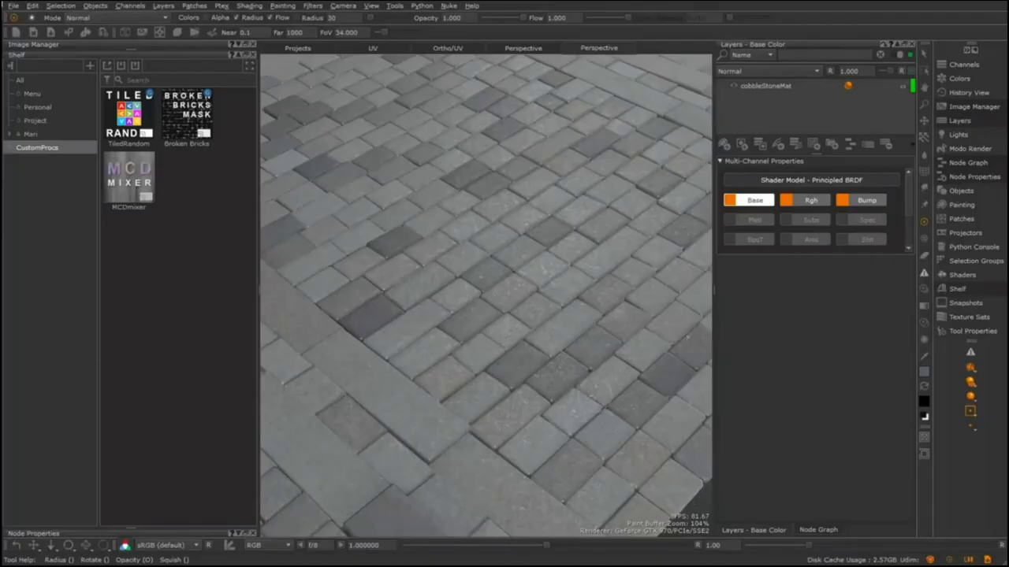
Select the cobbleStoneMat layer and review its multi-channel properties and its look on the paving
{"action": "mouse_move", "coordinate": [602, 381]}
{"action": "left_mouse_down", "text": "alt"}
{"action": "mouse_move", "coordinate": [622, 374]}
{"action": "mouse_move", "coordinate": [605, 337]}
{"action": "mouse_move", "coordinate": [594, 385]}
{"action": "left_mouse_up", "text": "alt"}
{"action": "middle_click_drag", "start_coordinate": [592, 385], "coordinate": [595, 360]}
{"action": "left_click", "coordinate": [767, 85]}
{"action": "middle_click_drag", "start_coordinate": [635, 303], "coordinate": [625, 269], "text": "alt"}
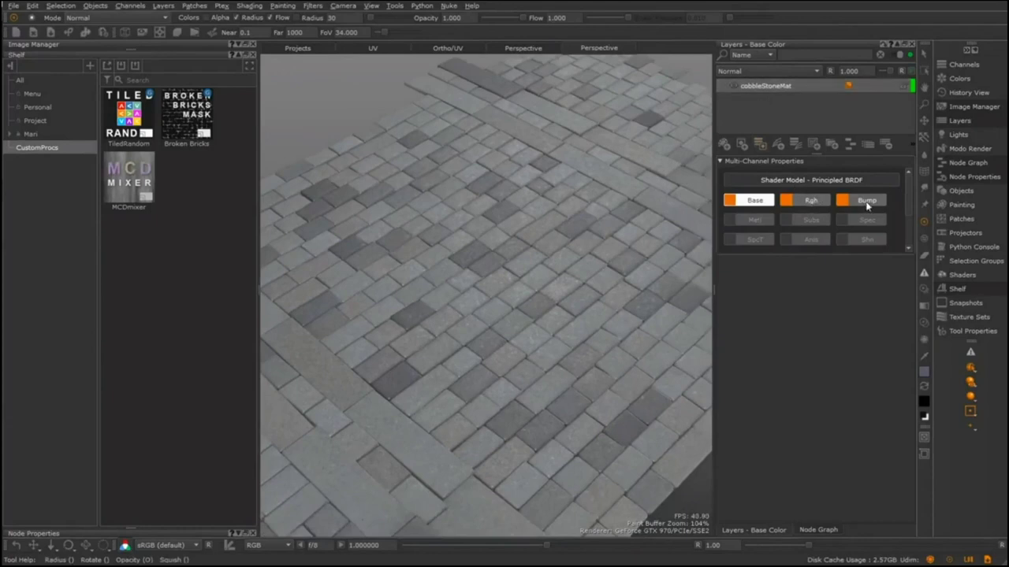
Find the cobbleStoneMat node in the root node graph and open its internal network
{"action": "left_click", "coordinate": [817, 531]}
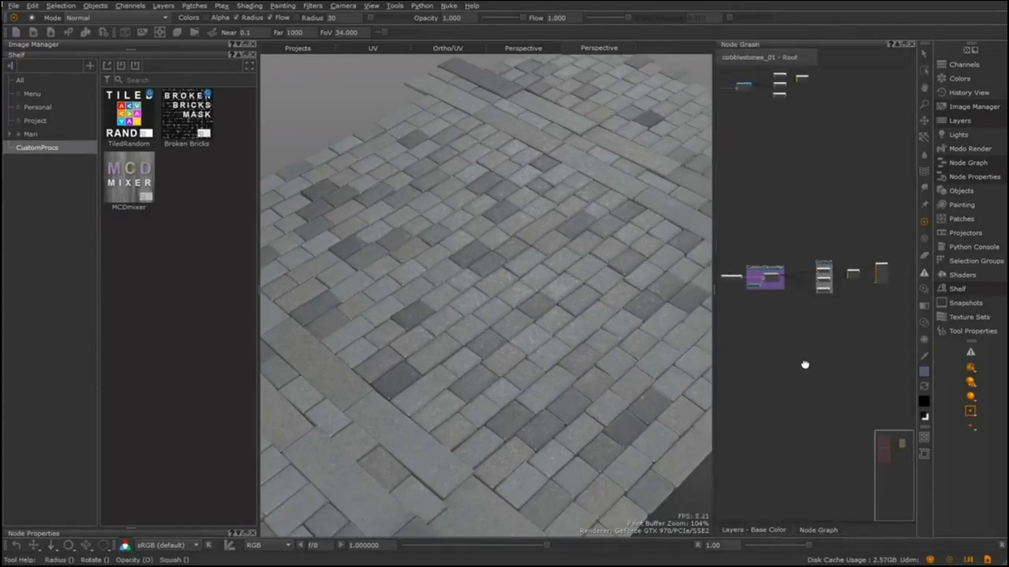
{"action": "key", "text": "space"}
{"action": "middle_click_drag", "start_coordinate": [536, 309], "coordinate": [579, 293]}
{"action": "scroll", "coordinate": [558, 300], "scroll_direction": "up", "scroll_amount": 4}
{"action": "middle_click_drag", "start_coordinate": [441, 306], "coordinate": [594, 380]}
{"action": "scroll", "coordinate": [580, 366], "scroll_direction": "up", "scroll_amount": 4}
{"action": "middle_click_drag", "start_coordinate": [520, 343], "coordinate": [537, 388]}
{"action": "left_click", "coordinate": [402, 275]}
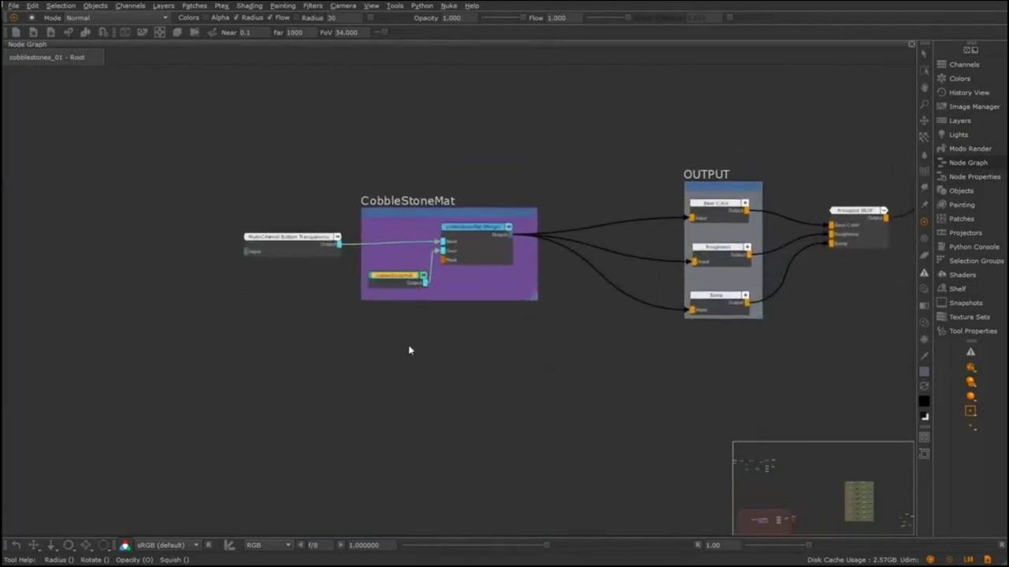
{"action": "middle_click_drag", "start_coordinate": [413, 342], "coordinate": [470, 354]}
{"action": "scroll", "coordinate": [473, 343], "scroll_direction": "up", "scroll_amount": 3}
{"action": "key", "text": "ctrl+Return"}
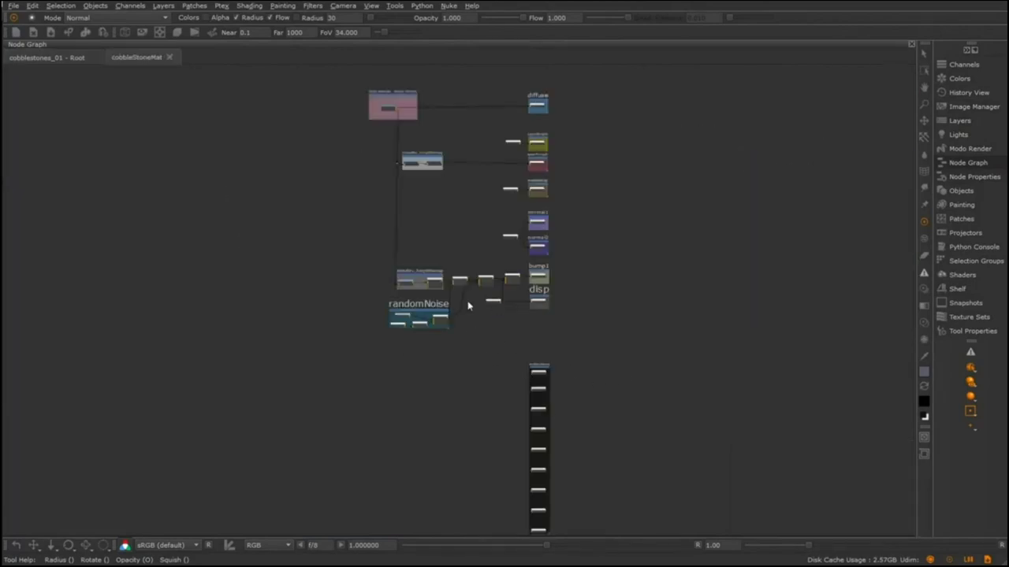
Examine the Out_COLOR and Out_SCALAR outputs of the Tiled Random node in the stone texture section and open its network
{"action": "middle_click_drag", "start_coordinate": [374, 173], "coordinate": [419, 303]}
{"action": "scroll", "coordinate": [431, 285], "scroll_direction": "up", "scroll_amount": 3}
{"action": "scroll", "coordinate": [445, 278], "scroll_direction": "up", "scroll_amount": 5}
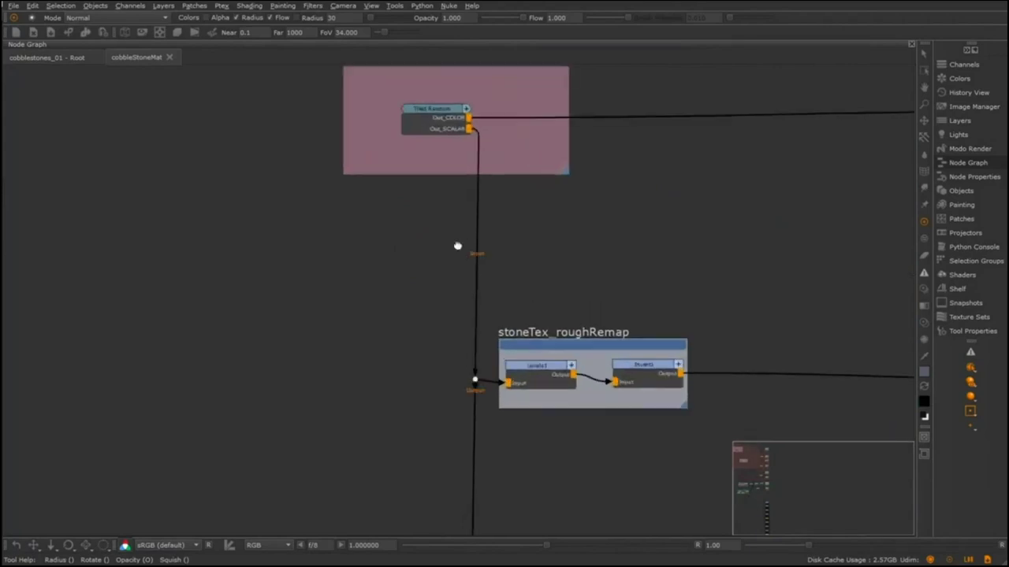
{"action": "scroll", "coordinate": [441, 276], "scroll_direction": "up", "scroll_amount": 4}
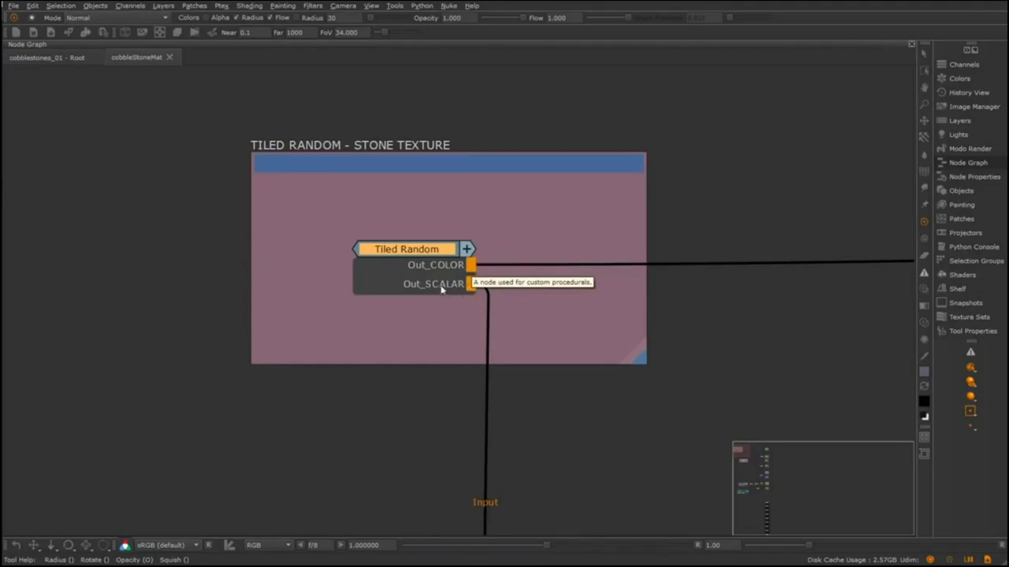
{"action": "middle_click_drag", "start_coordinate": [576, 421], "coordinate": [372, 494]}
{"action": "scroll", "coordinate": [504, 401], "scroll_direction": "up", "scroll_amount": 5}
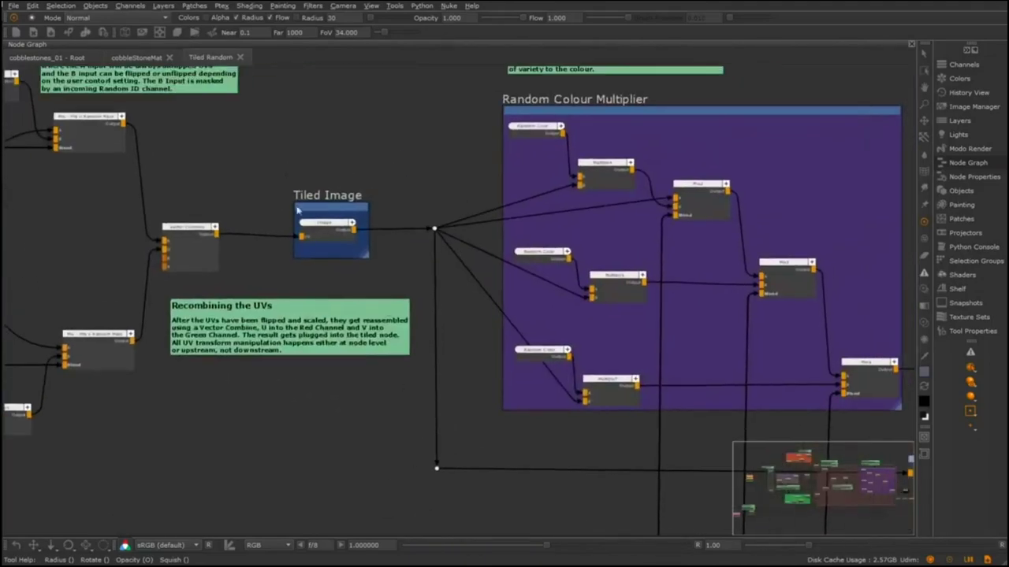
Trace the branch from the Tiled Image node through Luminosity and sRGB2Linear to the Out_SCALAR output
{"action": "middle_click_drag", "start_coordinate": [421, 211], "coordinate": [342, 213]}
{"action": "middle_click_drag", "start_coordinate": [495, 509], "coordinate": [135, 481]}
{"action": "middle_click_drag", "start_coordinate": [298, 461], "coordinate": [310, 486]}
{"action": "scroll", "coordinate": [344, 466], "scroll_direction": "down", "scroll_amount": 1}
{"action": "middle_click_drag", "start_coordinate": [409, 455], "coordinate": [347, 363]}
{"action": "left_click_drag", "start_coordinate": [432, 381], "coordinate": [658, 442]}
{"action": "scroll", "coordinate": [482, 437], "scroll_direction": "up", "scroll_amount": 2}
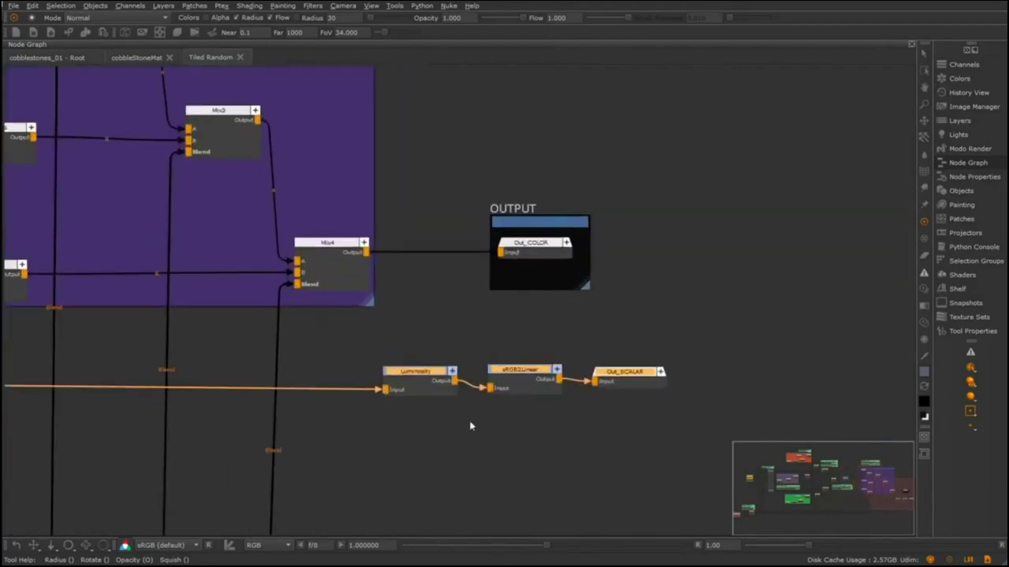
{"action": "left_click", "coordinate": [524, 384]}
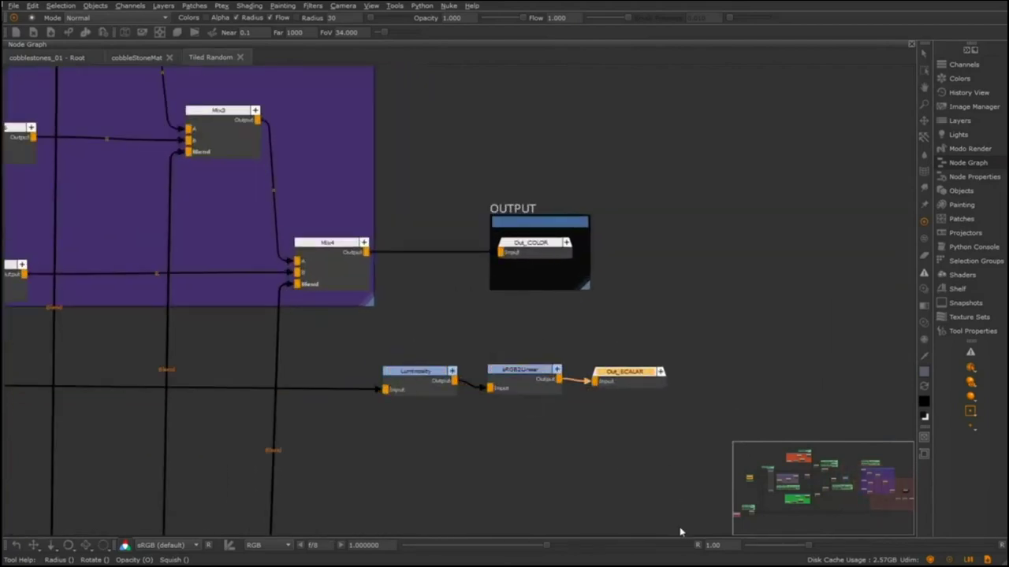
Review the Tiled Image and Random Colour Multiplier sections and close the Tiled Random network
{"action": "scroll", "coordinate": [431, 323], "scroll_direction": "down", "scroll_amount": 3}
{"action": "middle_click_drag", "start_coordinate": [432, 323], "coordinate": [752, 377]}
{"action": "middle_click_drag", "start_coordinate": [364, 371], "coordinate": [538, 381]}
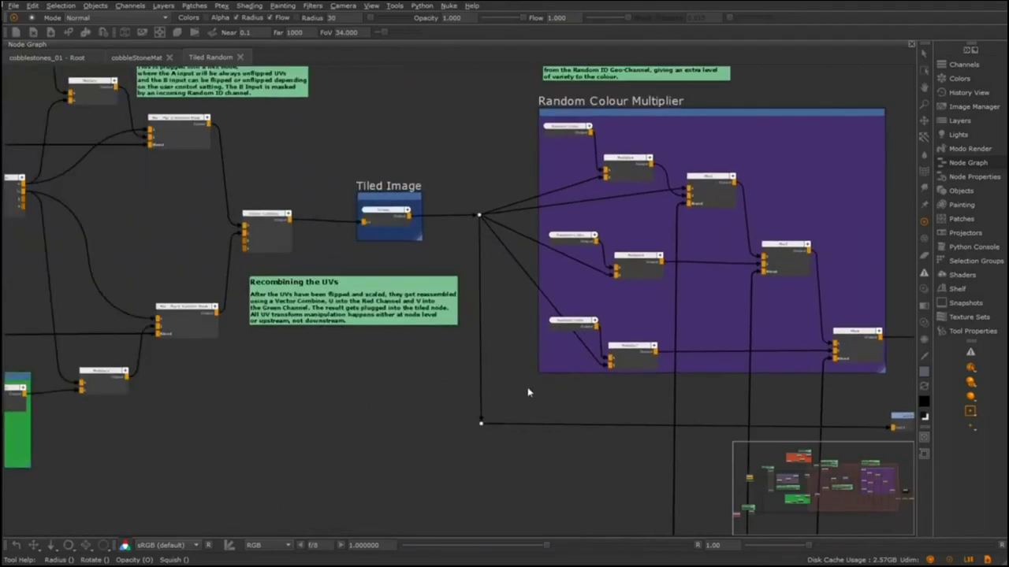
{"action": "scroll", "coordinate": [470, 348], "scroll_direction": "down", "scroll_amount": 2}
{"action": "middle_click_drag", "start_coordinate": [470, 348], "coordinate": [564, 330]}
{"action": "scroll", "coordinate": [562, 330], "scroll_direction": "down", "scroll_amount": 2}
{"action": "left_click", "coordinate": [240, 56]}
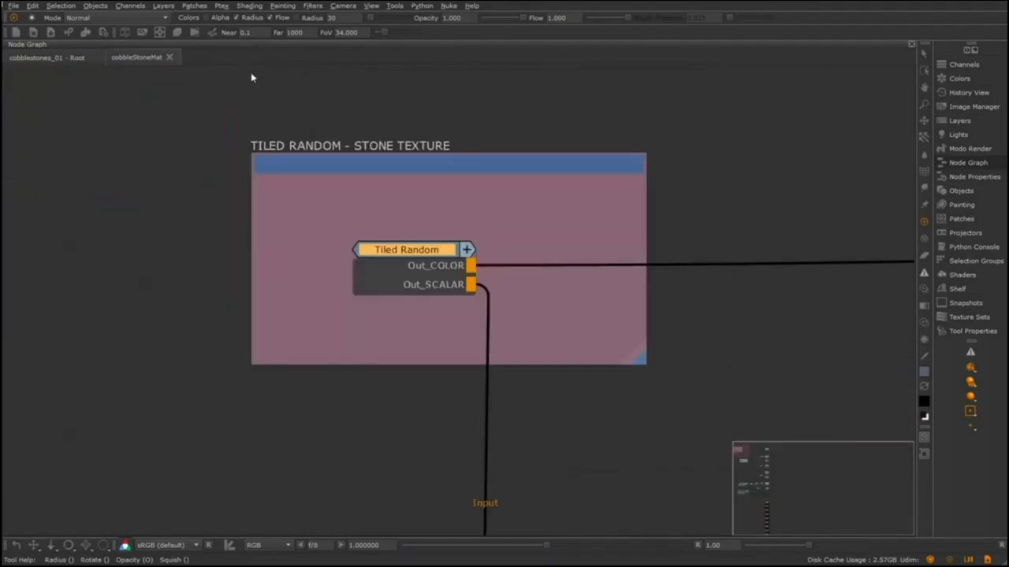
Examine how the cobbleStoneMat network feeds its channel outputs, from the stone texture to the bump1 branch with height remap and random noise
{"action": "scroll", "coordinate": [536, 360], "scroll_direction": "down", "scroll_amount": 3}
{"action": "middle_click_drag", "start_coordinate": [598, 344], "coordinate": [427, 295]}
{"action": "left_click_drag", "start_coordinate": [163, 220], "coordinate": [722, 339]}
{"action": "middle_click_drag", "start_coordinate": [473, 406], "coordinate": [465, 335]}
{"action": "left_click_drag", "start_coordinate": [308, 340], "coordinate": [700, 397]}
{"action": "middle_click_drag", "start_coordinate": [578, 508], "coordinate": [576, 243]}
{"action": "left_click_drag", "start_coordinate": [325, 334], "coordinate": [422, 364]}
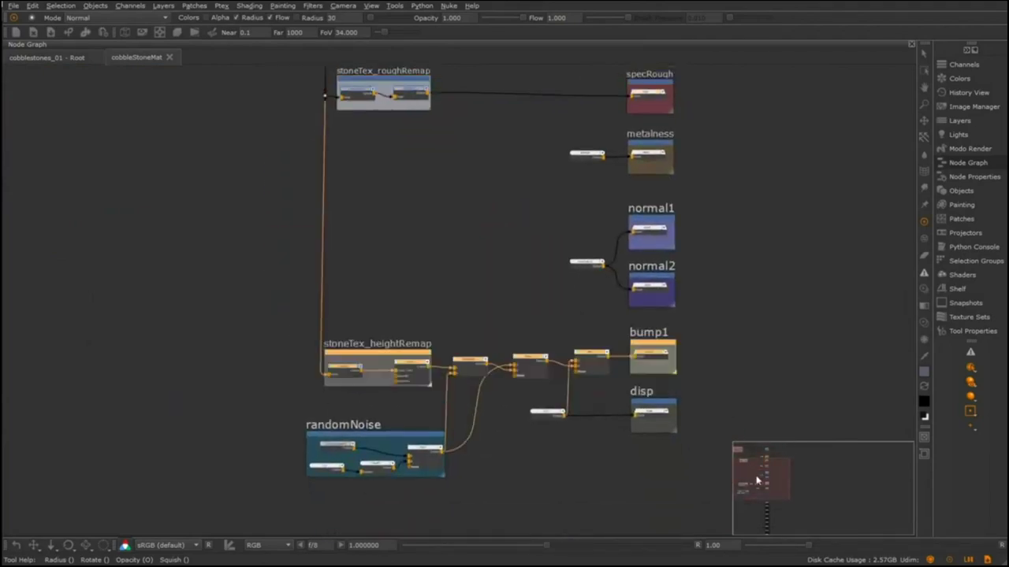
{"action": "scroll", "coordinate": [552, 401], "scroll_direction": "down", "scroll_amount": 3}
{"action": "middle_click_drag", "start_coordinate": [510, 329], "coordinate": [510, 394]}
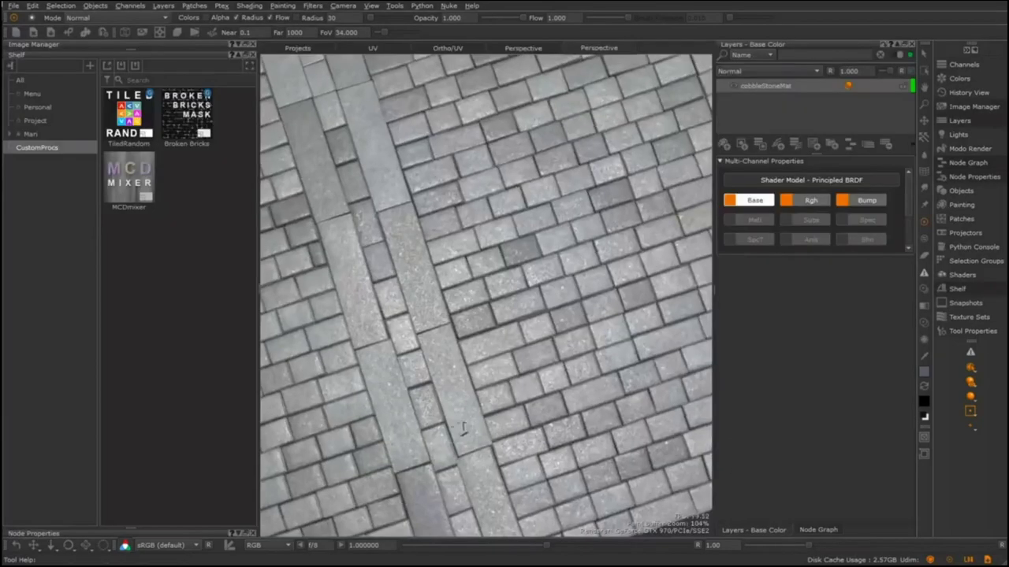
Switch to the Bump channel's layers, add a Cloud procedural above cobbleStoneMat and set its blend mode to Multiply
{"action": "scroll", "coordinate": [486, 292], "scroll_direction": "up", "scroll_amount": 6}
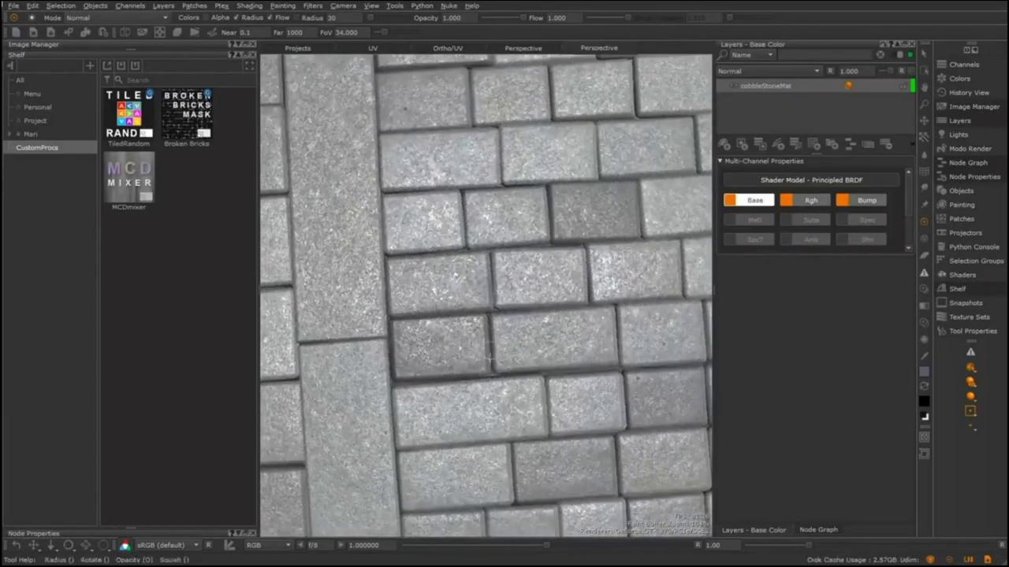
{"action": "right_click_drag", "start_coordinate": [585, 374], "coordinate": [562, 371], "text": "alt"}
{"action": "left_click_drag", "start_coordinate": [563, 372], "coordinate": [569, 391], "text": "alt"}
{"action": "scroll", "coordinate": [567, 391], "scroll_direction": "up", "scroll_amount": 8}
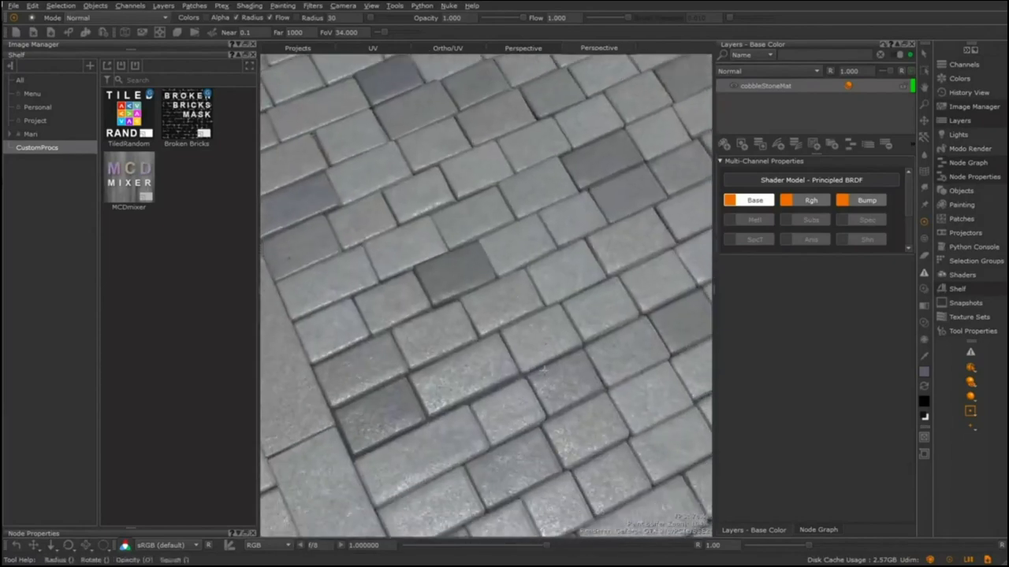
{"action": "left_click", "coordinate": [866, 201]}
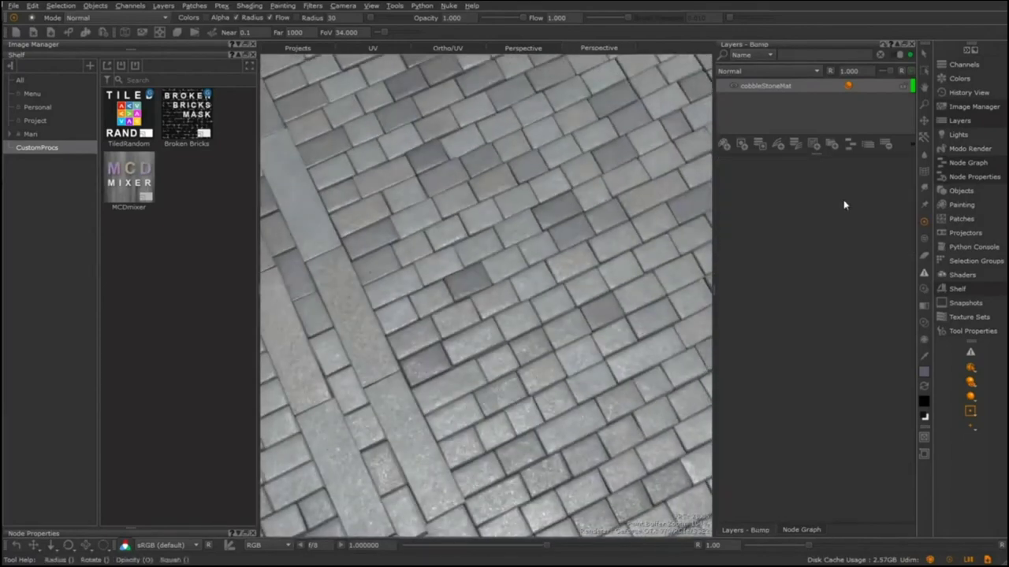
{"action": "key", "text": "Tab"}
{"action": "type", "text": "cloud"}
{"action": "key", "text": "Return"}
{"action": "left_click", "coordinate": [752, 71]}
{"action": "left_click", "coordinate": [848, 119]}
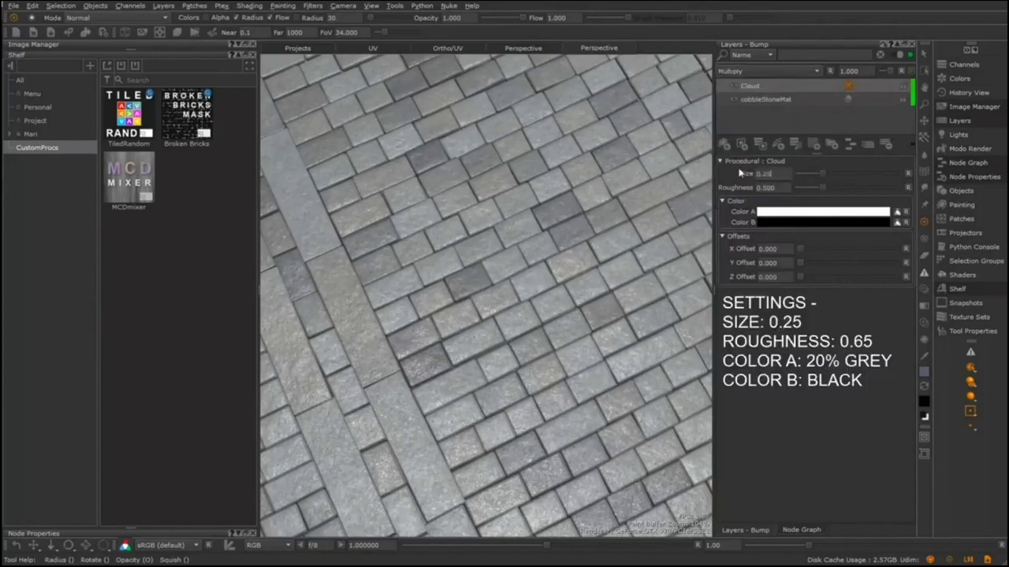
Set the Cloud procedural's Size to 0.25, Roughness to 0.65 and Color A to 20% grey
{"action": "key", "text": "Return"}
{"action": "left_click_drag", "start_coordinate": [776, 188], "coordinate": [740, 189]}
{"action": "type", "text": "0.65"}
{"action": "key", "text": "Return"}
{"action": "left_click", "coordinate": [774, 211]}
{"action": "left_click_drag", "start_coordinate": [597, 405], "coordinate": [550, 398]}
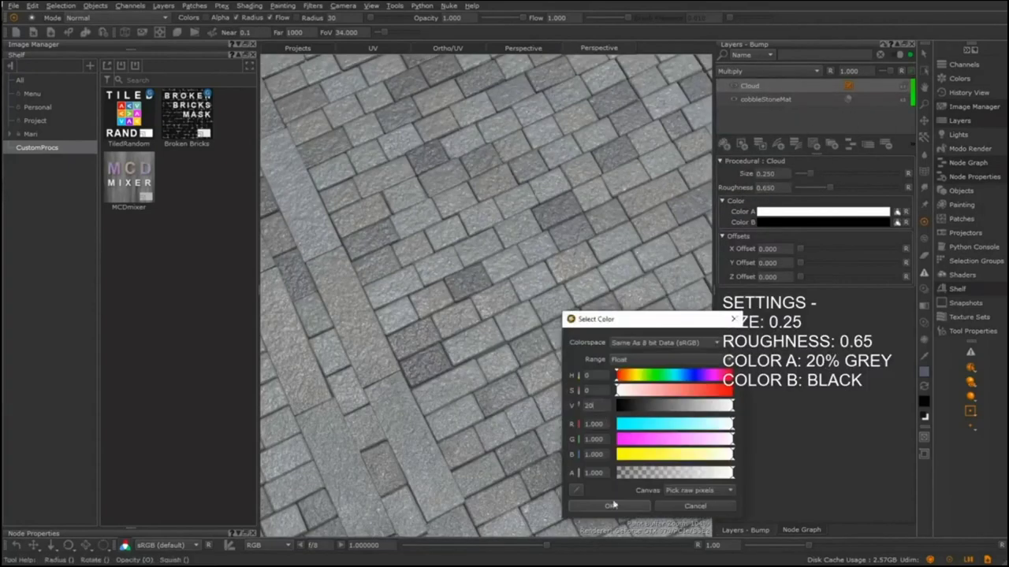
{"action": "left_click", "coordinate": [612, 506]}
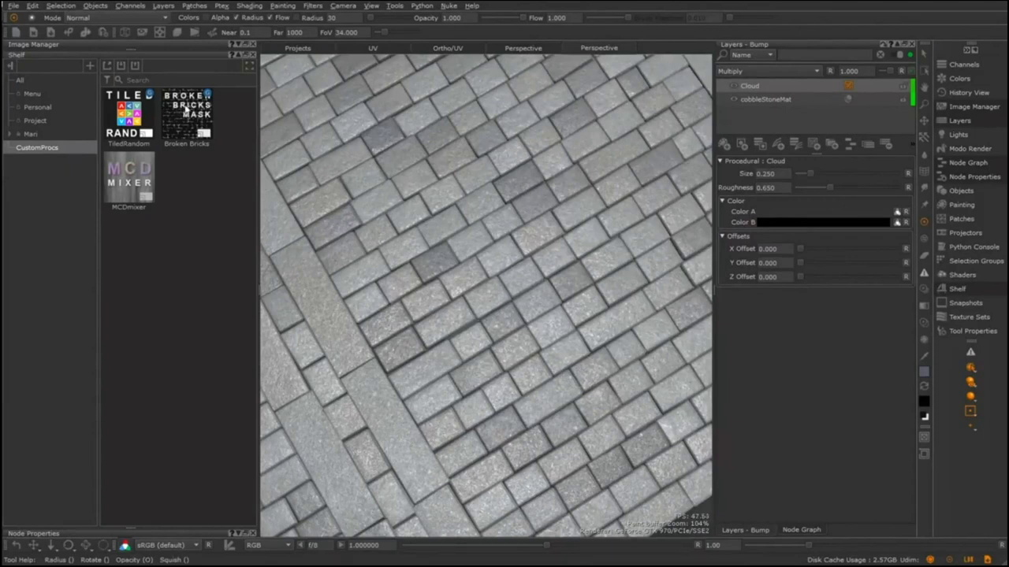
Mask the Cloud layer with the Broken Bricks custom procedural and try out the mask's Broad/Sharp Mix
{"action": "mouse_move", "coordinate": [186, 110]}
{"action": "left_click_drag", "start_coordinate": [186, 110], "coordinate": [783, 87]}
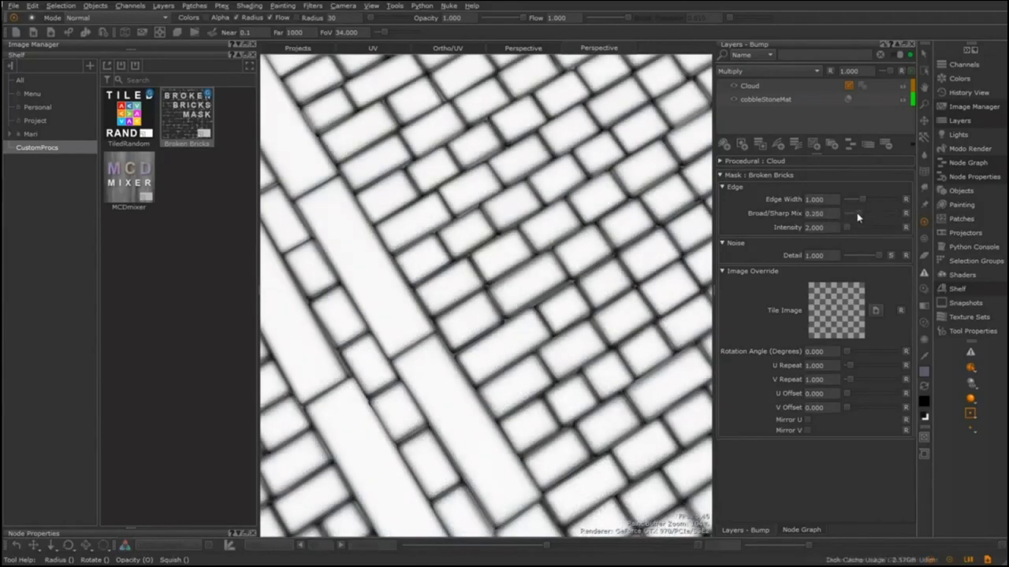
{"action": "mouse_move", "coordinate": [858, 214]}
{"action": "left_mouse_down"}
{"action": "mouse_move", "coordinate": [915, 217]}
{"action": "mouse_move", "coordinate": [829, 220]}
{"action": "mouse_move", "coordinate": [918, 225]}
{"action": "mouse_move", "coordinate": [851, 222]}
{"action": "left_mouse_up"}
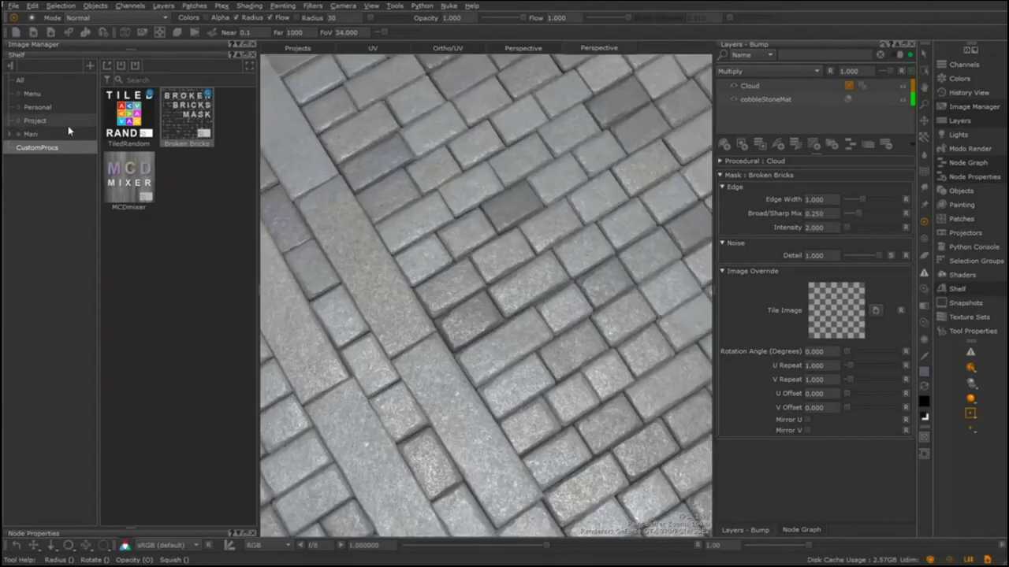
Try grunge1.tif as the Tile Image override of the Broken Bricks mask, inspect the brick edges and reset the override
{"action": "left_click", "coordinate": [59, 122]}
{"action": "left_click_drag", "start_coordinate": [128, 116], "coordinate": [835, 310]}
{"action": "left_click_drag", "start_coordinate": [496, 284], "coordinate": [524, 277], "text": "alt"}
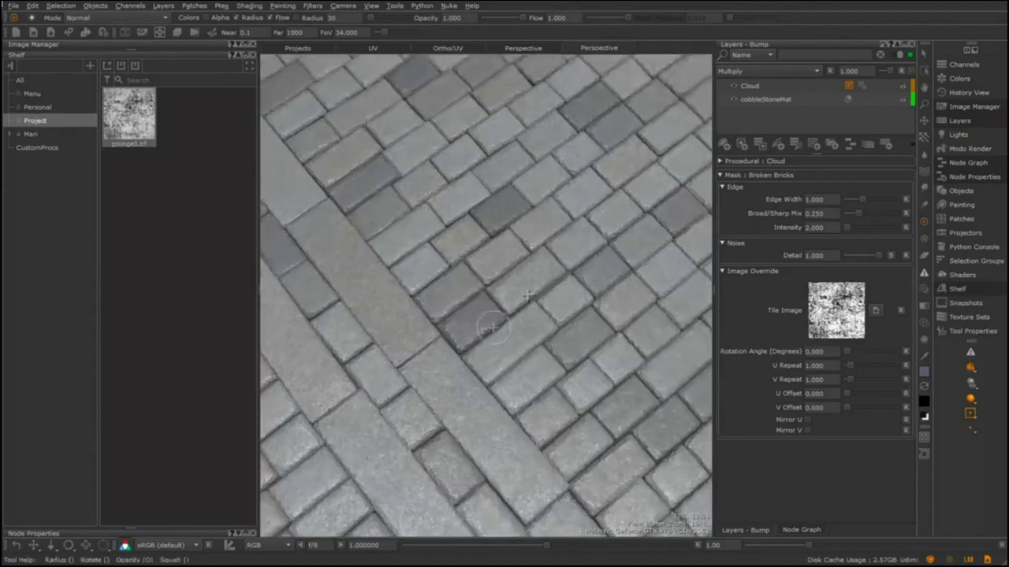
{"action": "middle_click_drag", "start_coordinate": [489, 315], "coordinate": [543, 272], "text": "alt"}
{"action": "right_click_drag", "start_coordinate": [497, 311], "coordinate": [558, 311], "text": "alt"}
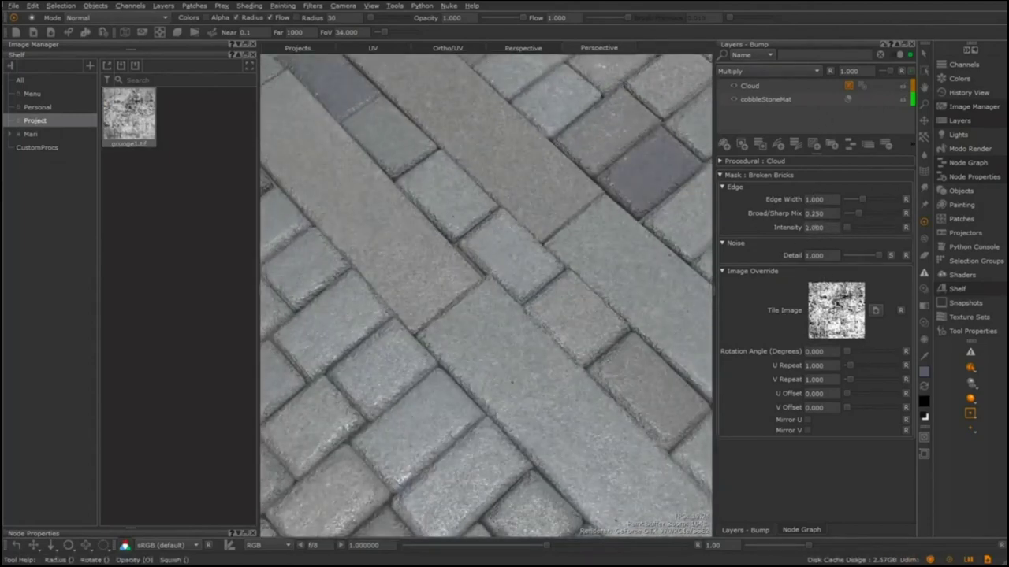
{"action": "left_click", "coordinate": [904, 312]}
Try other Edge Width and Intensity values on the Broken Bricks mask and reset the Intensity to its default
{"action": "left_click_drag", "start_coordinate": [585, 333], "coordinate": [532, 361], "text": "alt"}
{"action": "left_click_drag", "start_coordinate": [863, 200], "coordinate": [811, 147]}
{"action": "left_click", "coordinate": [905, 226]}
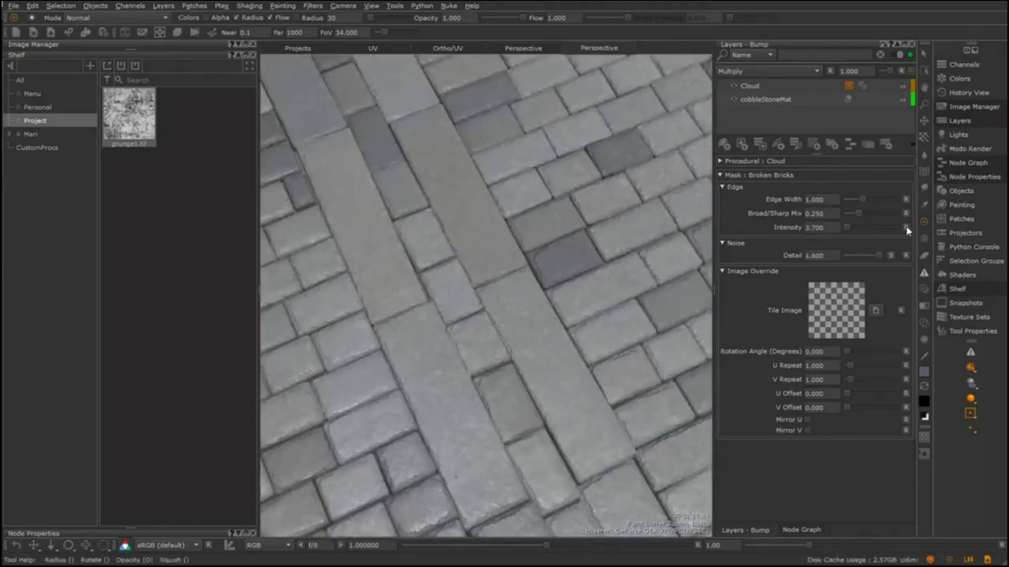
{"action": "left_click_drag", "start_coordinate": [489, 260], "coordinate": [465, 315], "text": "alt"}
{"action": "right_click_drag", "start_coordinate": [465, 315], "coordinate": [378, 316], "text": "alt"}
{"action": "left_click_drag", "start_coordinate": [378, 315], "coordinate": [387, 277], "text": "alt"}
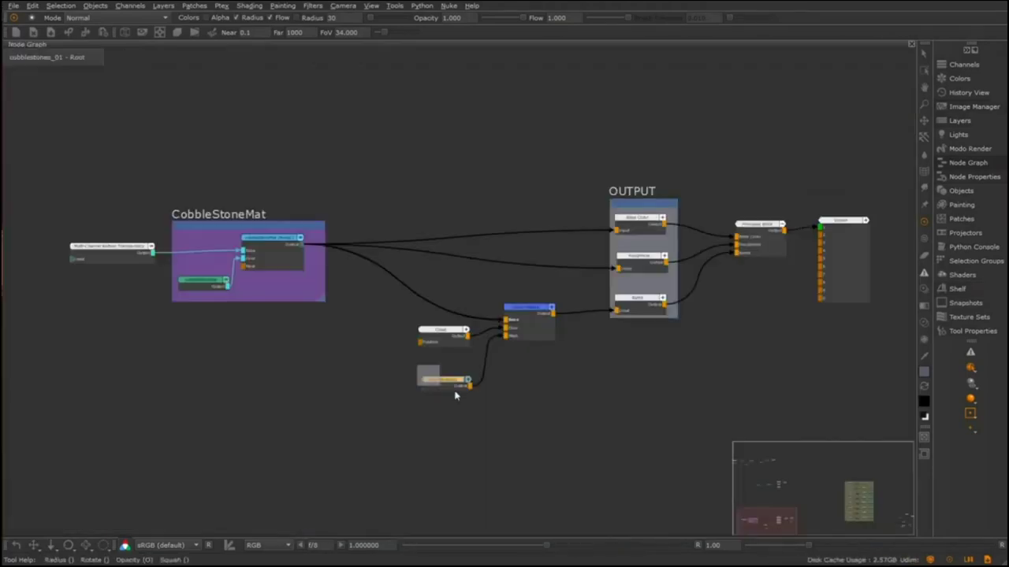
Find the Broken Bricks mask node in the root node graph and open its internal network
{"action": "scroll", "coordinate": [457, 390], "scroll_direction": "up", "scroll_amount": 6}
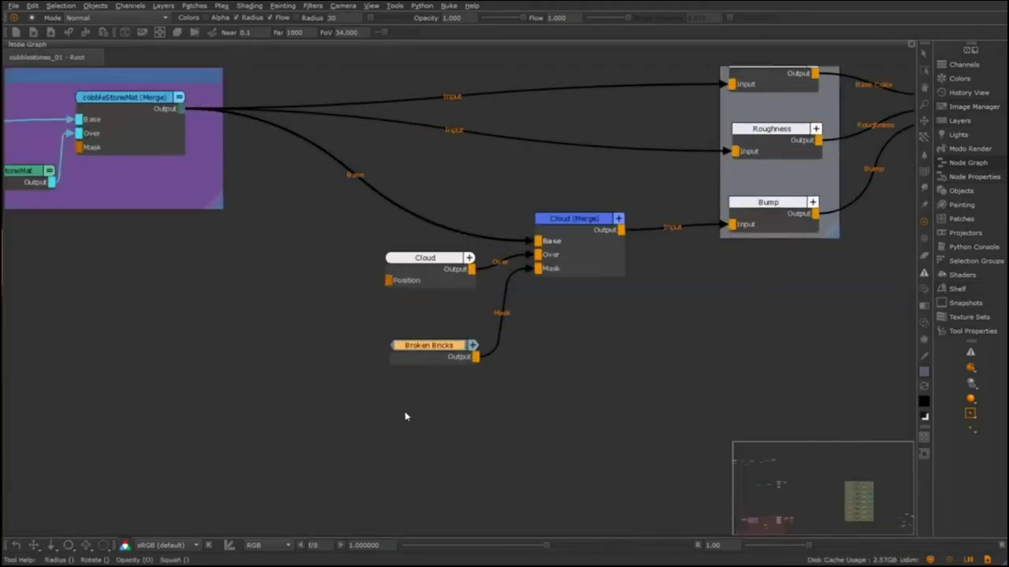
{"action": "double_click", "coordinate": [535, 367]}
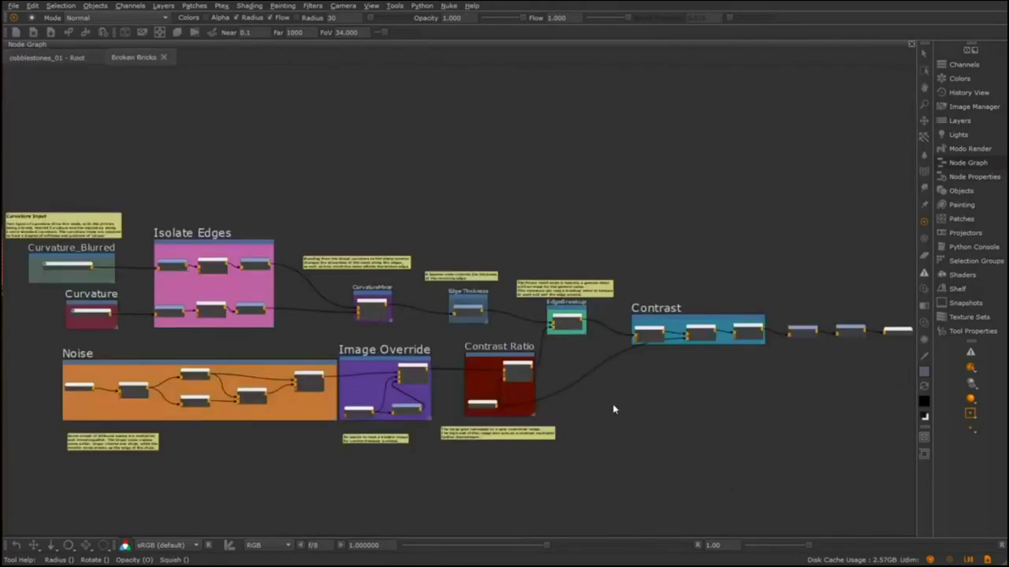
{"action": "left_click_drag", "start_coordinate": [85, 190], "coordinate": [870, 487]}
{"action": "mouse_move", "coordinate": [626, 452]}
{"action": "middle_mouse_down"}
{"action": "mouse_move", "coordinate": [633, 443]}
{"action": "mouse_move", "coordinate": [613, 445]}
{"action": "middle_mouse_up"}
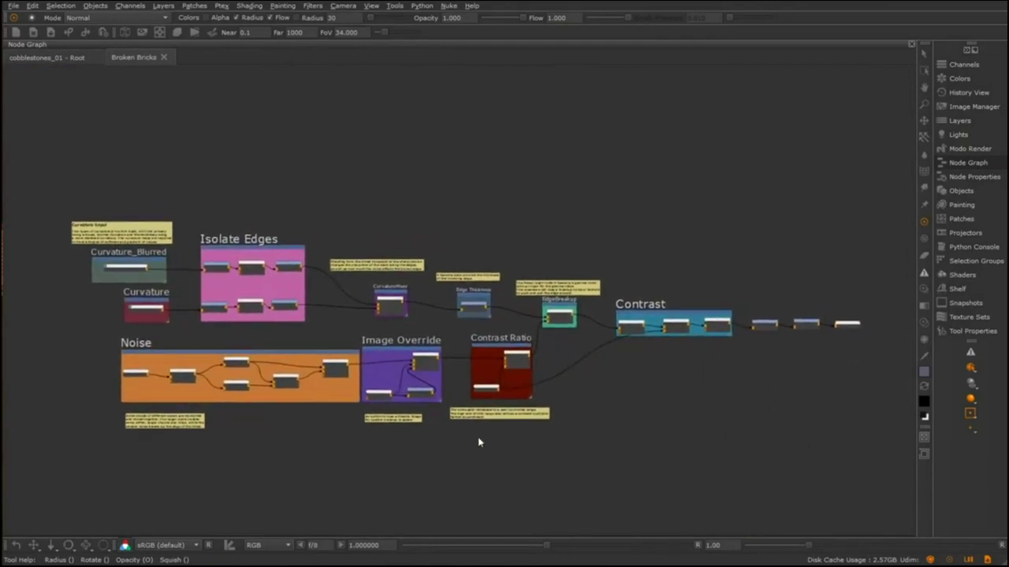
Examine the Broken Bricks network from the curvature inputs, Isolate Edges and Noise sections through to the EdgeBreakup Power node
{"action": "scroll", "coordinate": [66, 260], "scroll_direction": "up", "scroll_amount": 3}
{"action": "middle_click_drag", "start_coordinate": [66, 260], "coordinate": [249, 275]}
{"action": "left_click_drag", "start_coordinate": [239, 266], "coordinate": [398, 379]}
{"action": "middle_click_drag", "start_coordinate": [427, 387], "coordinate": [222, 329]}
{"action": "left_click_drag", "start_coordinate": [112, 335], "coordinate": [509, 424]}
{"action": "middle_click_drag", "start_coordinate": [417, 300], "coordinate": [304, 304]}
{"action": "left_click_drag", "start_coordinate": [173, 176], "coordinate": [299, 317]}
{"action": "middle_click_drag", "start_coordinate": [438, 339], "coordinate": [358, 310]}
{"action": "left_click_drag", "start_coordinate": [358, 305], "coordinate": [424, 379]}
{"action": "middle_click_drag", "start_coordinate": [647, 326], "coordinate": [492, 331]}
{"action": "left_click", "coordinate": [483, 339]}
{"action": "scroll", "coordinate": [467, 335], "scroll_direction": "up", "scroll_amount": 4}
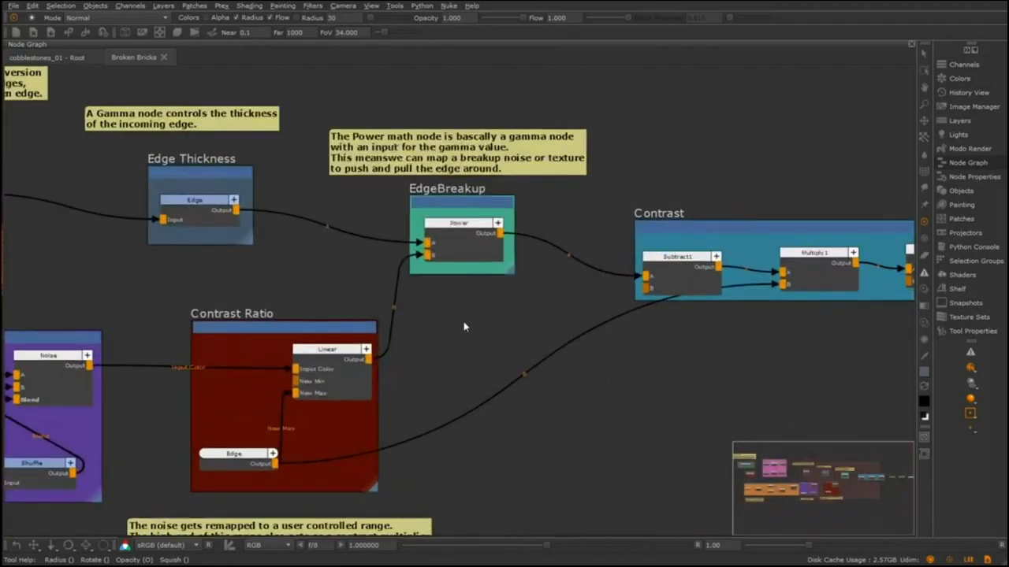
{"action": "left_click", "coordinate": [474, 300]}
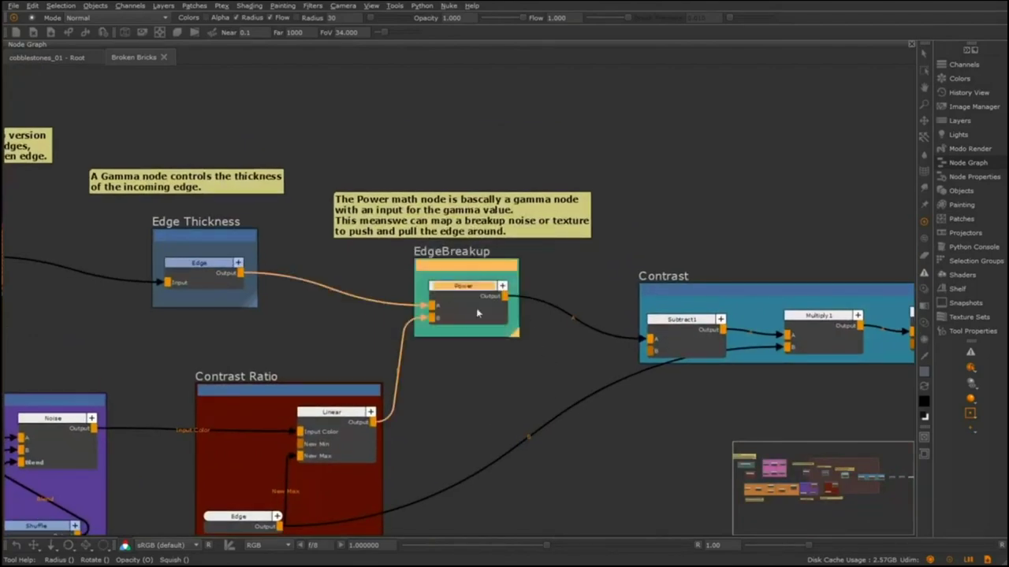
Examine how the noise passes through Image Override into the Linear and Edge nodes of the Contrast Ratio section
{"action": "scroll", "coordinate": [480, 310], "scroll_direction": "down", "scroll_amount": 6}
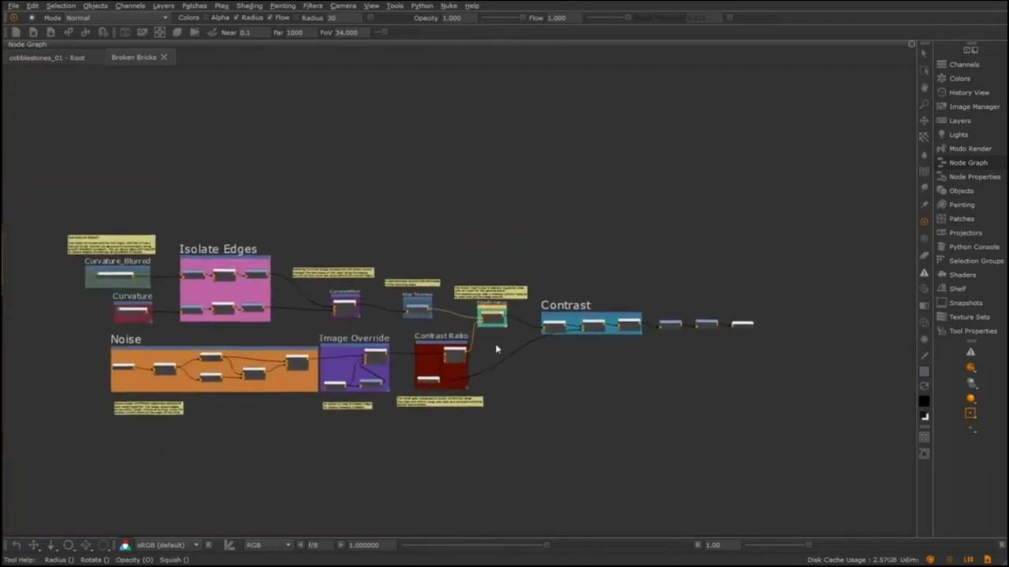
{"action": "scroll", "coordinate": [501, 367], "scroll_direction": "up", "scroll_amount": 3}
{"action": "middle_click_drag", "start_coordinate": [522, 364], "coordinate": [579, 372]}
{"action": "scroll", "coordinate": [578, 371], "scroll_direction": "down", "scroll_amount": 1}
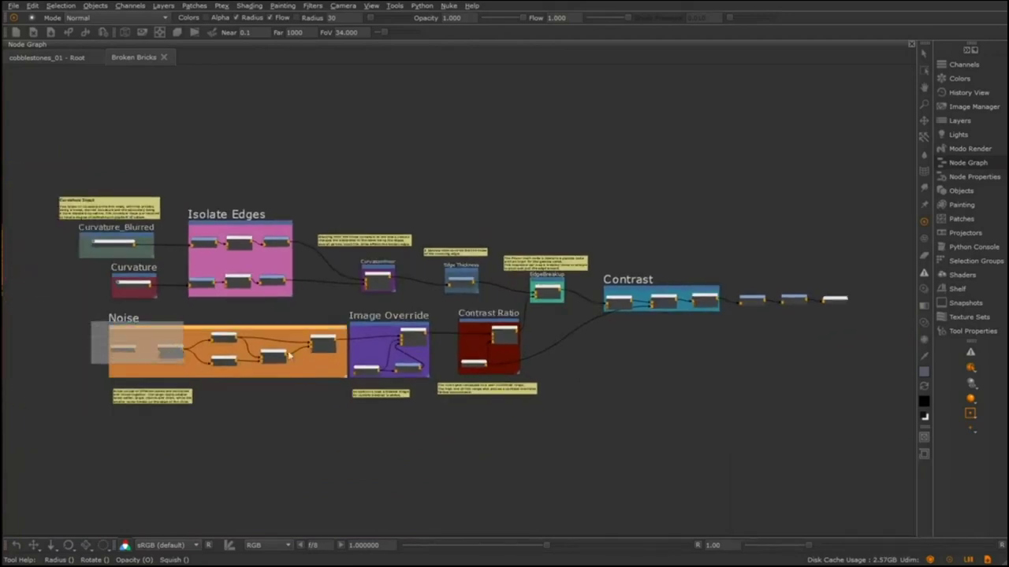
{"action": "scroll", "coordinate": [504, 363], "scroll_direction": "up", "scroll_amount": 5}
{"action": "scroll", "coordinate": [535, 273], "scroll_direction": "up", "scroll_amount": 2}
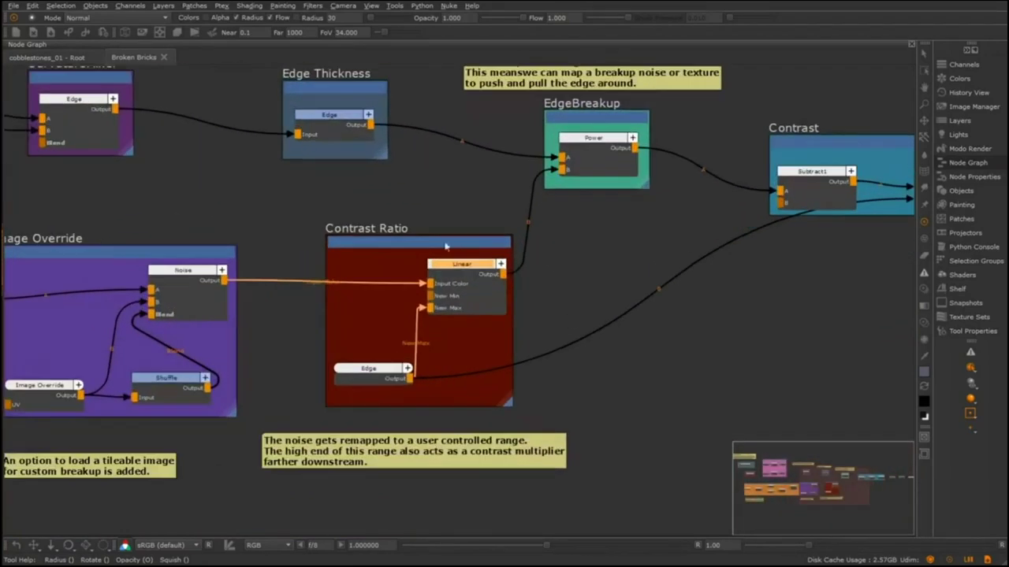
{"action": "left_click_drag", "start_coordinate": [391, 384], "coordinate": [395, 387]}
{"action": "middle_click_drag", "start_coordinate": [486, 363], "coordinate": [452, 366]}
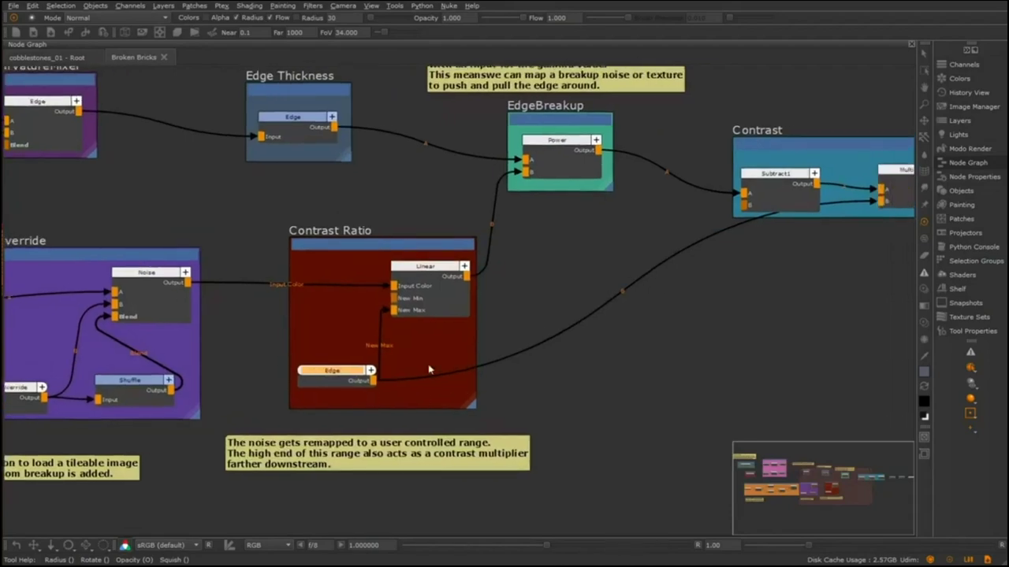
Follow the Edge value into the Contrast section and on to the network's output, and review the whole Broken Bricks graph
{"action": "middle_click_drag", "start_coordinate": [556, 299], "coordinate": [168, 376]}
{"action": "left_click_drag", "start_coordinate": [298, 189], "coordinate": [707, 305]}
{"action": "middle_click_drag", "start_coordinate": [710, 350], "coordinate": [603, 371]}
{"action": "middle_click_drag", "start_coordinate": [583, 238], "coordinate": [329, 238]}
{"action": "scroll", "coordinate": [330, 238], "scroll_direction": "down", "scroll_amount": 2}
{"action": "left_click_drag", "start_coordinate": [84, 219], "coordinate": [362, 334]}
{"action": "left_click_drag", "start_coordinate": [623, 226], "coordinate": [610, 294]}
{"action": "middle_click_drag", "start_coordinate": [570, 356], "coordinate": [696, 356]}
{"action": "scroll", "coordinate": [696, 356], "scroll_direction": "down", "scroll_amount": 3}
{"action": "scroll", "coordinate": [531, 385], "scroll_direction": "down", "scroll_amount": 2}
{"action": "middle_click_drag", "start_coordinate": [432, 401], "coordinate": [590, 405]}
{"action": "left_click", "coordinate": [559, 389]}
{"action": "middle_click_drag", "start_coordinate": [590, 406], "coordinate": [627, 399]}
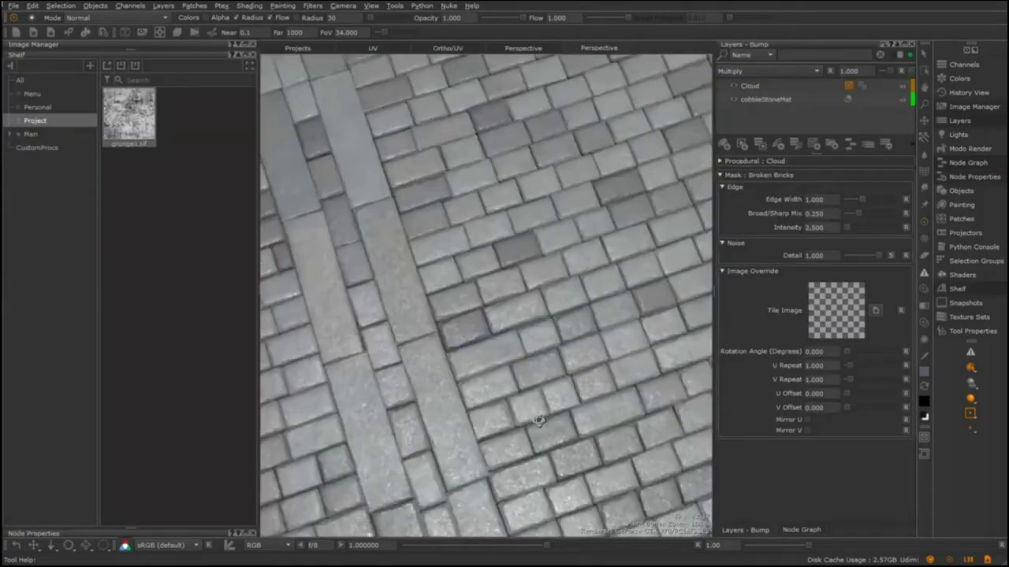
Inspect the broken brick edges on the paving up close, from several angles and from farther away
{"action": "left_click_drag", "start_coordinate": [538, 421], "coordinate": [520, 427], "text": "alt"}
{"action": "right_click_drag", "start_coordinate": [520, 427], "coordinate": [603, 427], "text": "alt"}
{"action": "left_click_drag", "start_coordinate": [603, 427], "coordinate": [583, 434], "text": "alt"}
{"action": "middle_click_drag", "start_coordinate": [583, 433], "coordinate": [321, 452], "text": "alt"}
{"action": "middle_click_drag", "start_coordinate": [622, 391], "coordinate": [378, 410], "text": "alt"}
{"action": "right_click_drag", "start_coordinate": [552, 433], "coordinate": [497, 433], "text": "alt"}
{"action": "left_click_drag", "start_coordinate": [496, 433], "coordinate": [539, 421], "text": "alt"}
{"action": "middle_click_drag", "start_coordinate": [543, 362], "coordinate": [465, 378]}
{"action": "middle_click_drag", "start_coordinate": [490, 424], "coordinate": [554, 392], "text": "alt"}
{"action": "right_click_drag", "start_coordinate": [553, 392], "coordinate": [504, 394], "text": "alt"}
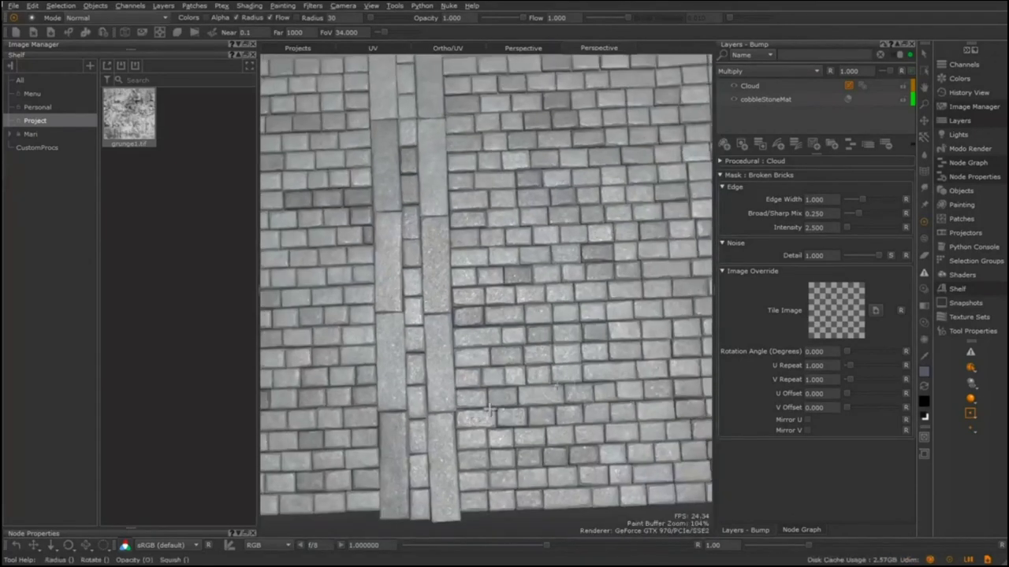
{"action": "middle_click_drag", "start_coordinate": [505, 394], "coordinate": [402, 433], "text": "alt"}
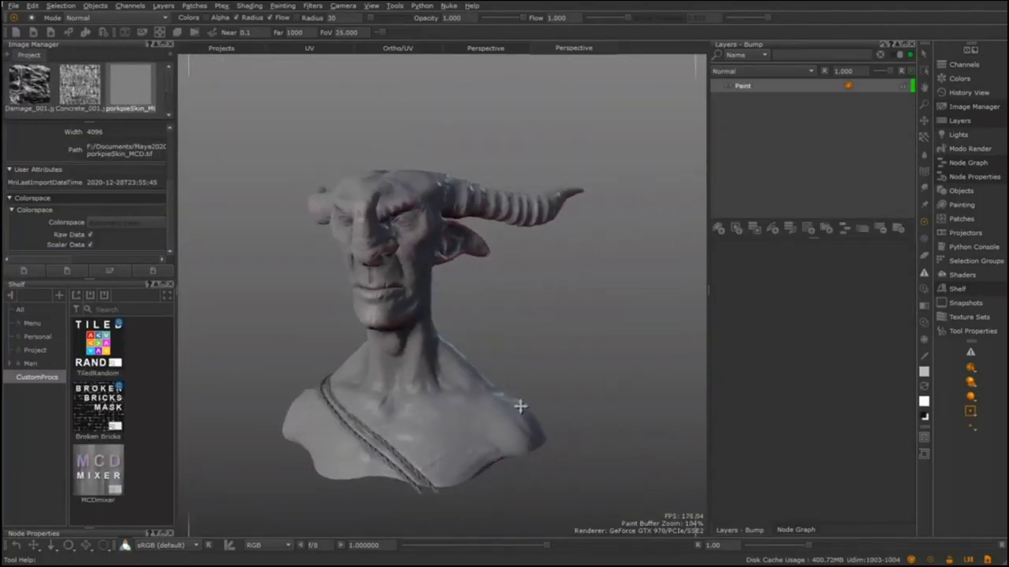
Inspect the horned character bust and its face from several angles
{"action": "left_click_drag", "start_coordinate": [442, 382], "coordinate": [466, 407], "text": "alt"}
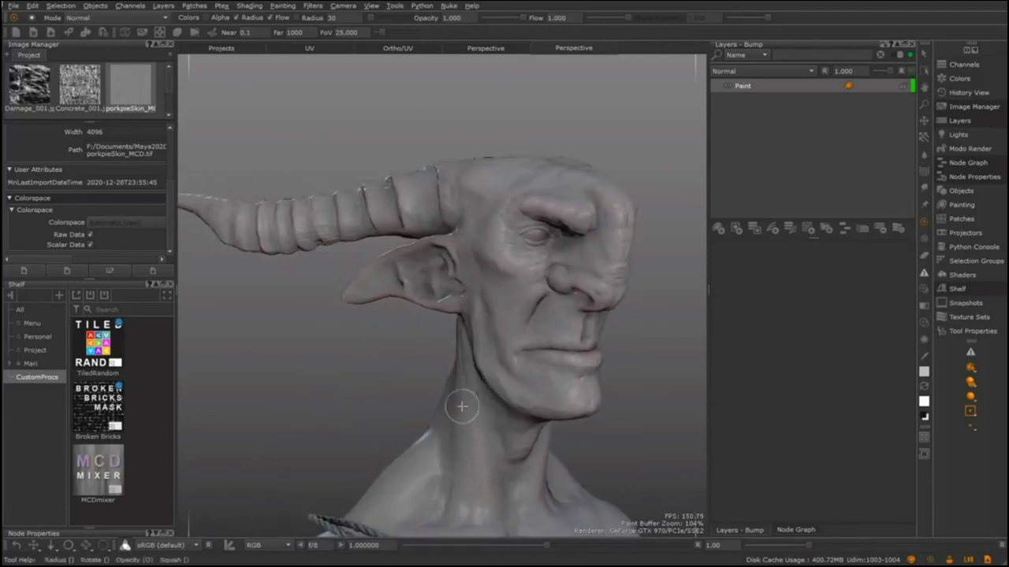
{"action": "right_click_drag", "start_coordinate": [466, 407], "coordinate": [565, 480], "text": "alt"}
{"action": "left_click_drag", "start_coordinate": [565, 479], "coordinate": [497, 435], "text": "alt"}
{"action": "mouse_move", "coordinate": [496, 435]}
{"action": "middle_mouse_down"}
{"action": "mouse_move", "coordinate": [425, 406]}
{"action": "mouse_move", "coordinate": [444, 418]}
{"action": "mouse_move", "coordinate": [505, 426]}
{"action": "middle_mouse_up"}
{"action": "middle_click_drag", "start_coordinate": [569, 441], "coordinate": [421, 363]}
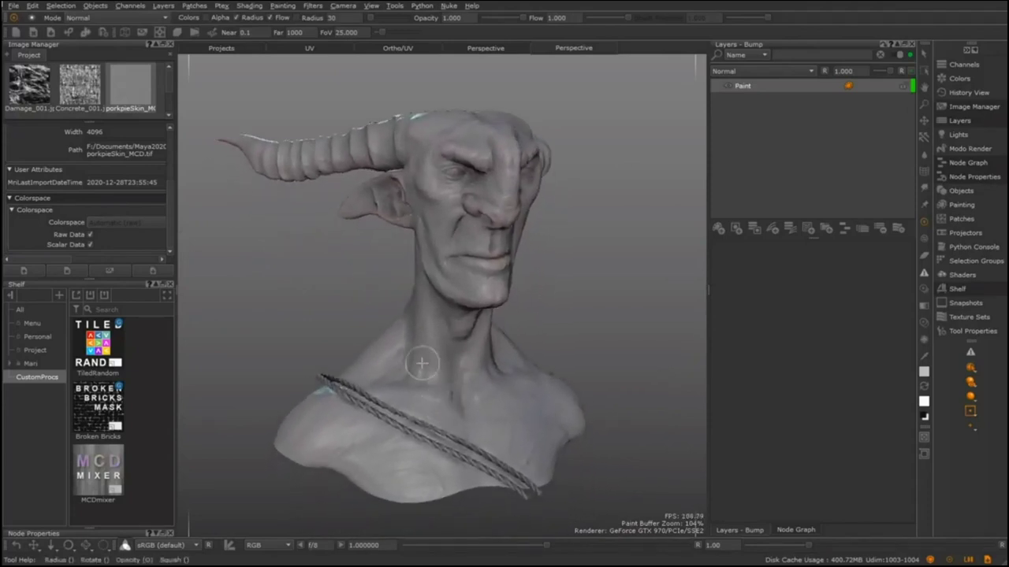
Open the porkpieSkin_MCD.tif image in a separate viewer and enlarge its window
{"action": "double_click", "coordinate": [142, 97]}
{"action": "left_click_drag", "start_coordinate": [280, 95], "coordinate": [176, 33]}
{"action": "left_click_drag", "start_coordinate": [730, 454], "coordinate": [729, 539]}
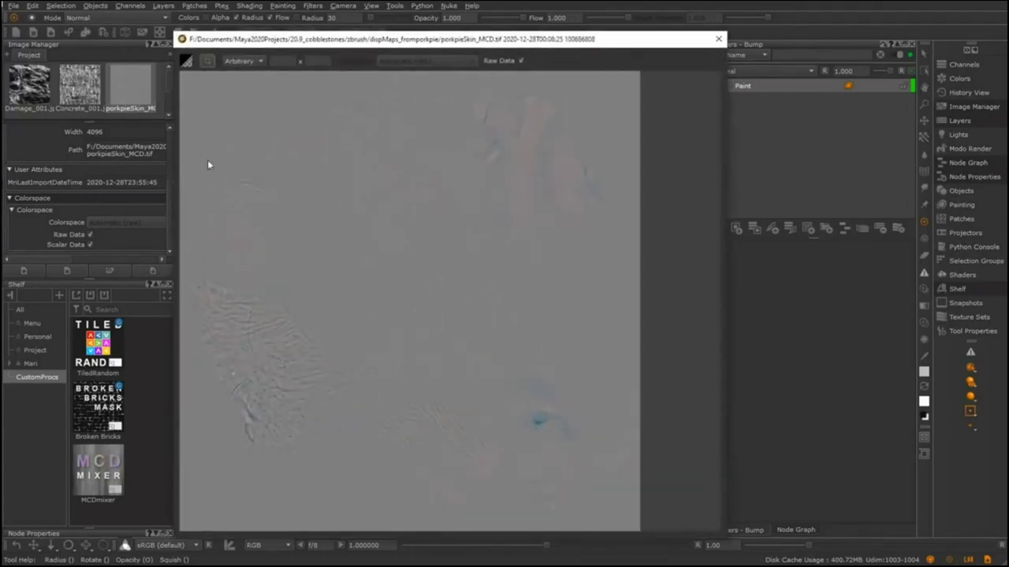
Turn off Scalar Data for the porkpieSkin_MCD image and set the view's color transform to None
{"action": "left_click", "coordinate": [90, 246]}
{"action": "left_click", "coordinate": [167, 546]}
{"action": "left_click", "coordinate": [157, 557]}
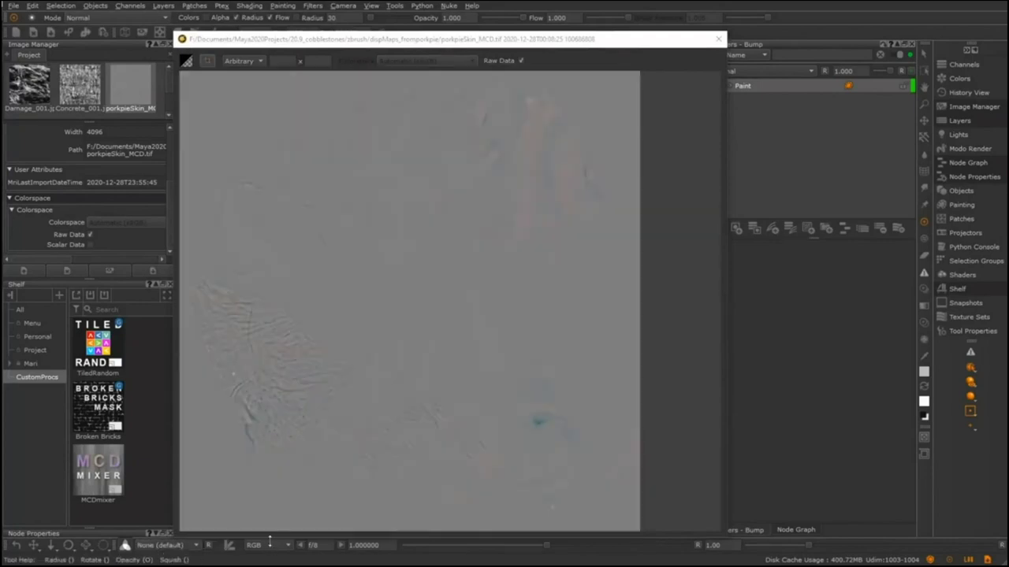
View the R, G and B components of the porkpieSkin_MCD image one at a time
{"action": "left_click", "coordinate": [269, 545]}
{"action": "left_click", "coordinate": [266, 552]}
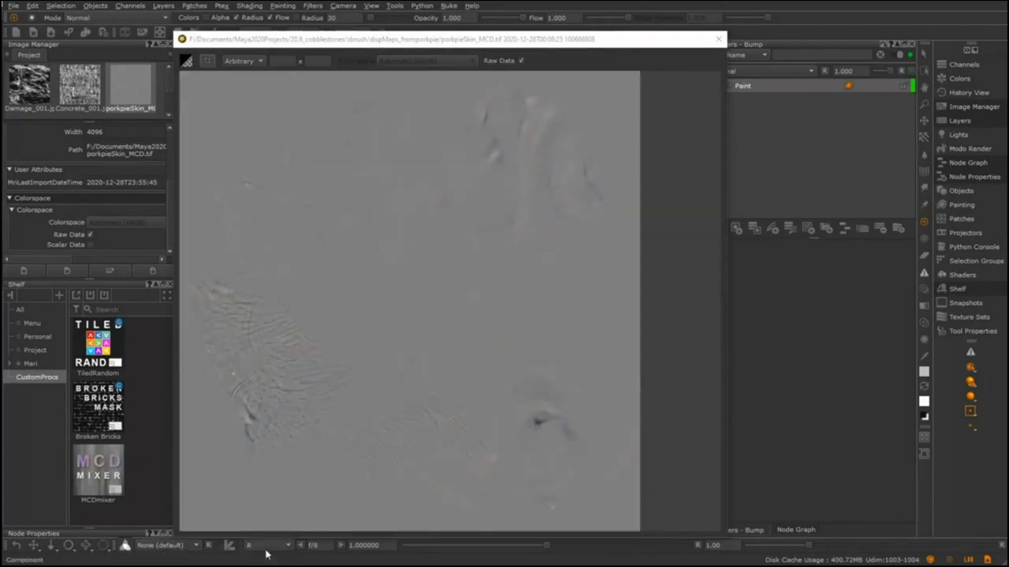
{"action": "left_click", "coordinate": [268, 545]}
{"action": "left_click", "coordinate": [266, 553]}
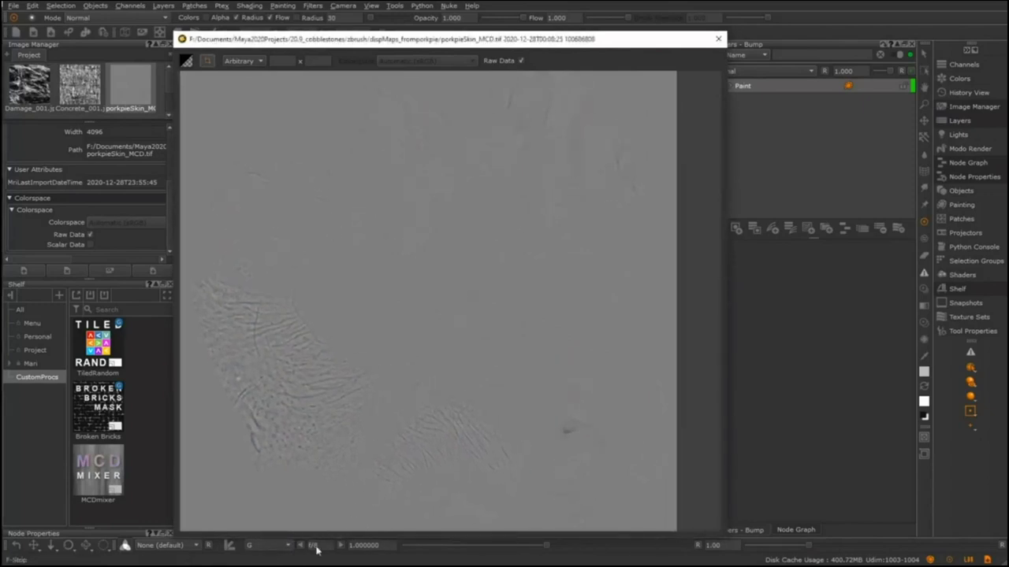
{"action": "left_click", "coordinate": [268, 545]}
{"action": "left_click", "coordinate": [266, 553]}
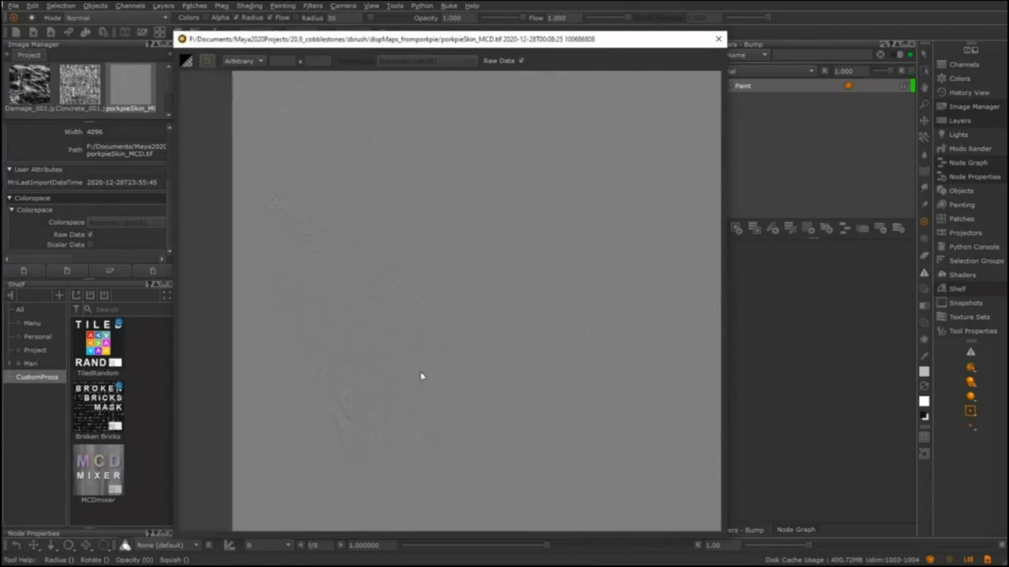
Return the image view to RGB with the sRGB color transform and close the separate viewer
{"action": "left_click", "coordinate": [271, 545]}
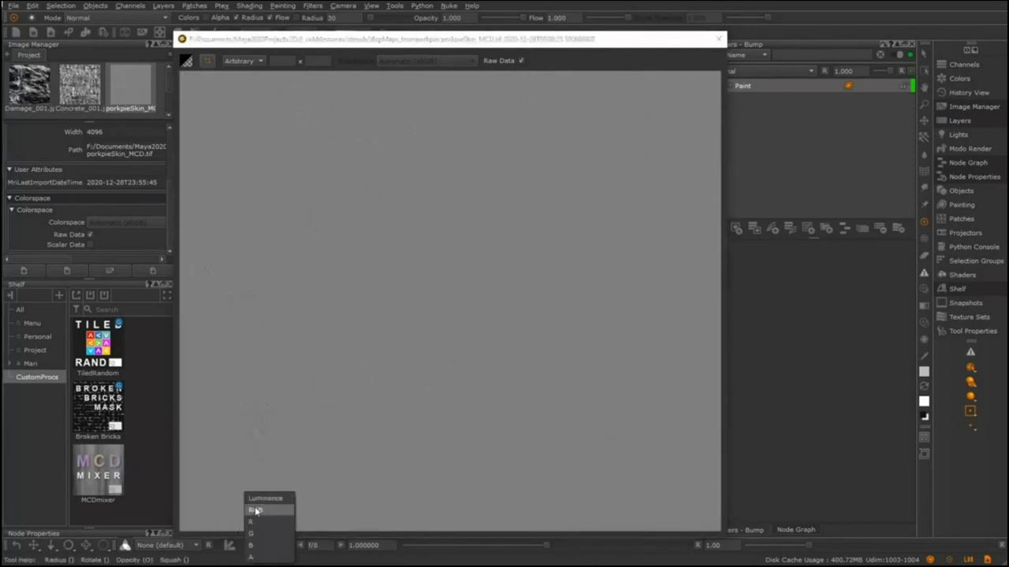
{"action": "left_click", "coordinate": [178, 546]}
{"action": "left_click", "coordinate": [175, 535]}
{"action": "left_click", "coordinate": [718, 38]}
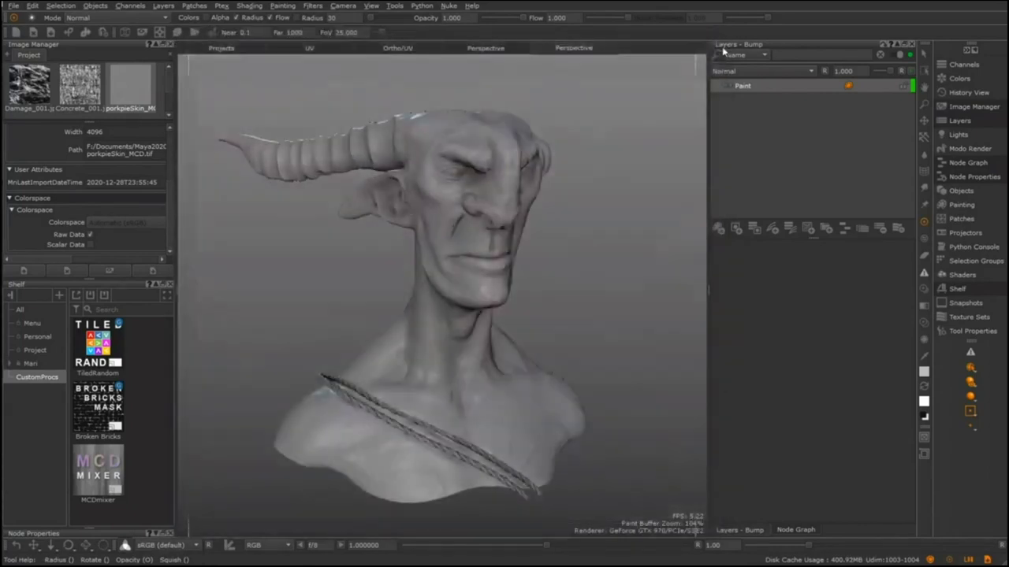
Fit the porkpieSkin_MCD image over the side of the bust's face and paint it through onto the cheek
{"action": "left_click_drag", "start_coordinate": [531, 234], "coordinate": [516, 312], "text": "alt"}
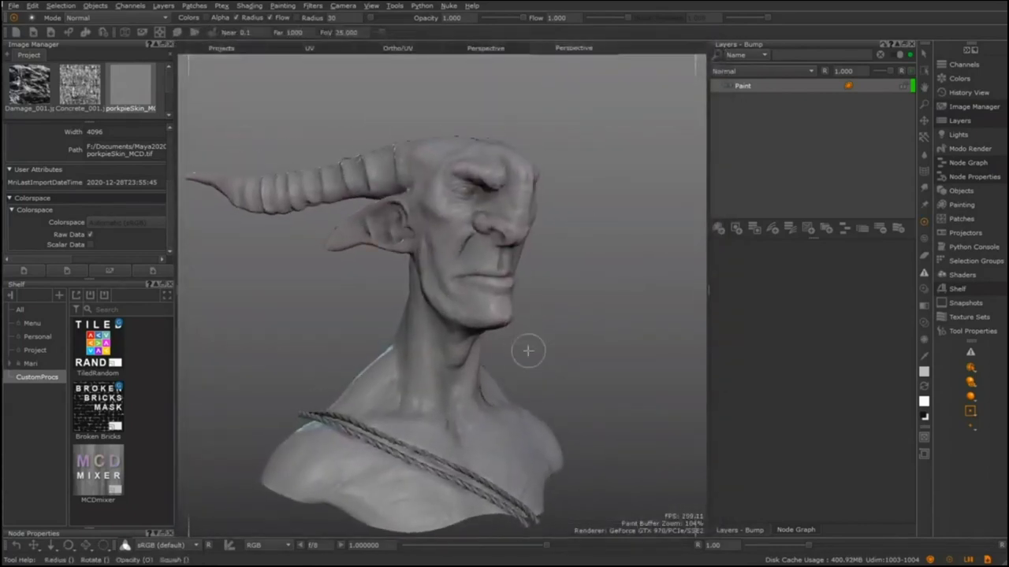
{"action": "left_click_drag", "start_coordinate": [532, 423], "coordinate": [385, 406], "text": "alt"}
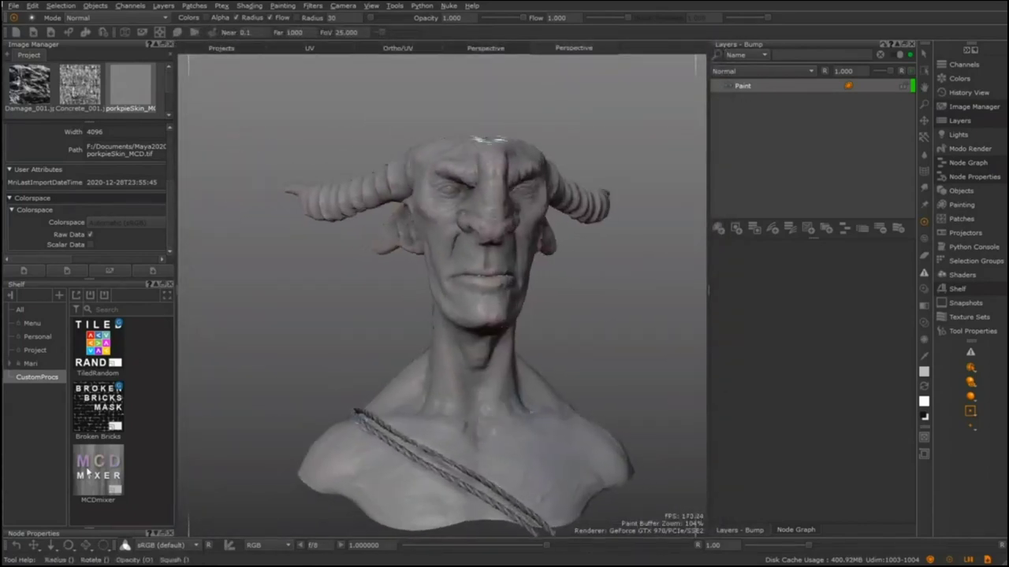
{"action": "mouse_move", "coordinate": [88, 471]}
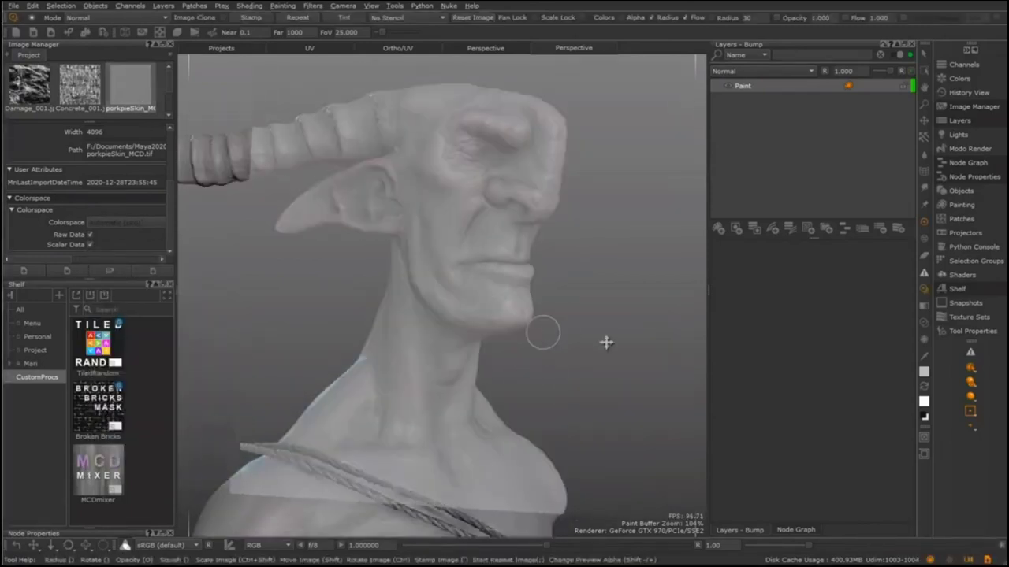
{"action": "left_click_drag", "start_coordinate": [606, 342], "coordinate": [610, 344], "text": "shift"}
{"action": "right_click_drag", "start_coordinate": [473, 355], "coordinate": [527, 385], "text": "alt"}
{"action": "left_click_drag", "start_coordinate": [503, 212], "coordinate": [507, 221], "text": "shift"}
{"action": "left_click_drag", "start_coordinate": [430, 186], "coordinate": [421, 259]}
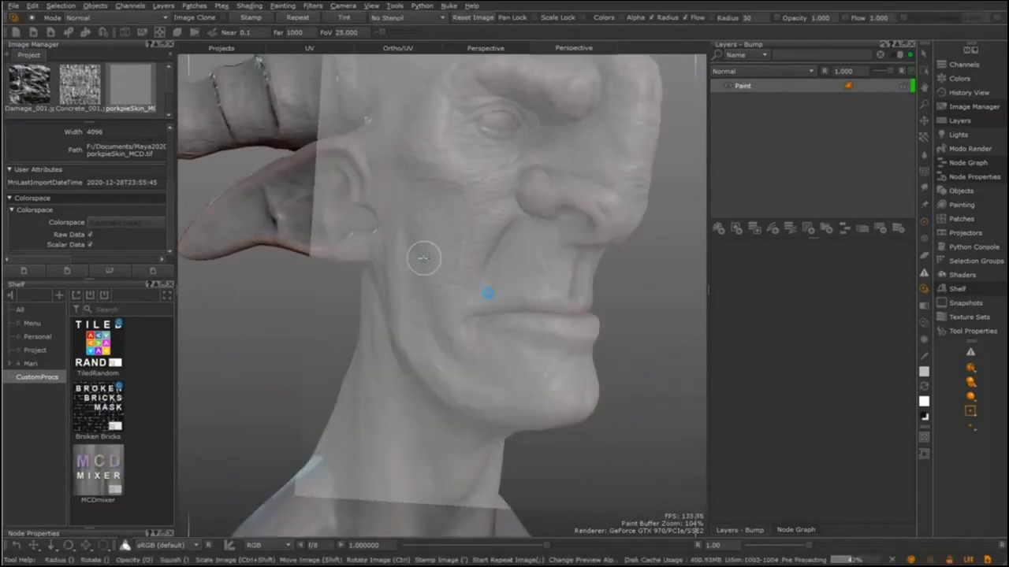
Reposition the porkpieSkin_MCD image and paint more skin detail onto the cheek and the area around the mouth
{"action": "mouse_move", "coordinate": [507, 320]}
{"action": "left_mouse_down", "text": "alt"}
{"action": "mouse_move", "coordinate": [507, 342]}
{"action": "mouse_move", "coordinate": [520, 346]}
{"action": "left_mouse_up", "text": "alt"}
{"action": "left_click_drag", "start_coordinate": [546, 306], "coordinate": [517, 323], "text": "ctrl"}
{"action": "mouse_move", "coordinate": [473, 236]}
{"action": "left_mouse_down"}
{"action": "mouse_move", "coordinate": [465, 209]}
{"action": "mouse_move", "coordinate": [457, 253]}
{"action": "mouse_move", "coordinate": [471, 256]}
{"action": "left_mouse_up"}
{"action": "mouse_move", "coordinate": [450, 252]}
{"action": "left_mouse_down"}
{"action": "mouse_move", "coordinate": [433, 252]}
{"action": "mouse_move", "coordinate": [396, 210]}
{"action": "left_mouse_up"}
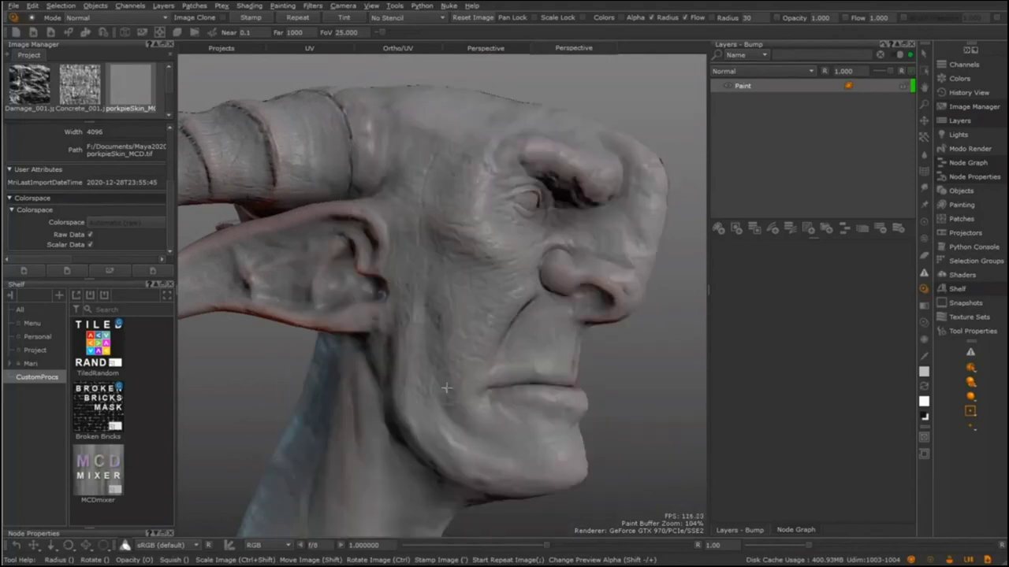
{"action": "scroll", "coordinate": [544, 370], "scroll_direction": "up", "scroll_amount": 3}
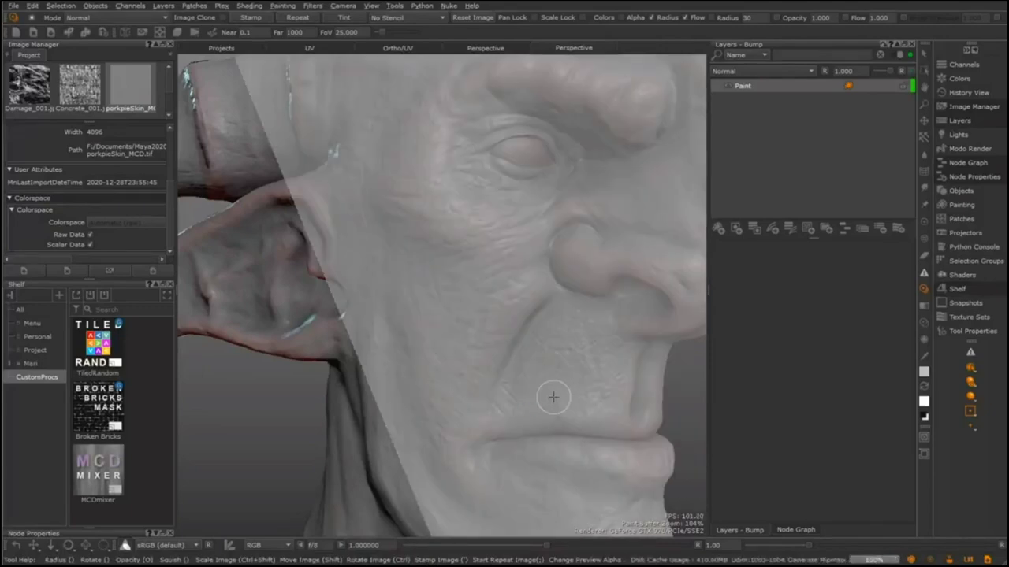
{"action": "left_click_drag", "start_coordinate": [549, 397], "coordinate": [567, 378], "text": "alt"}
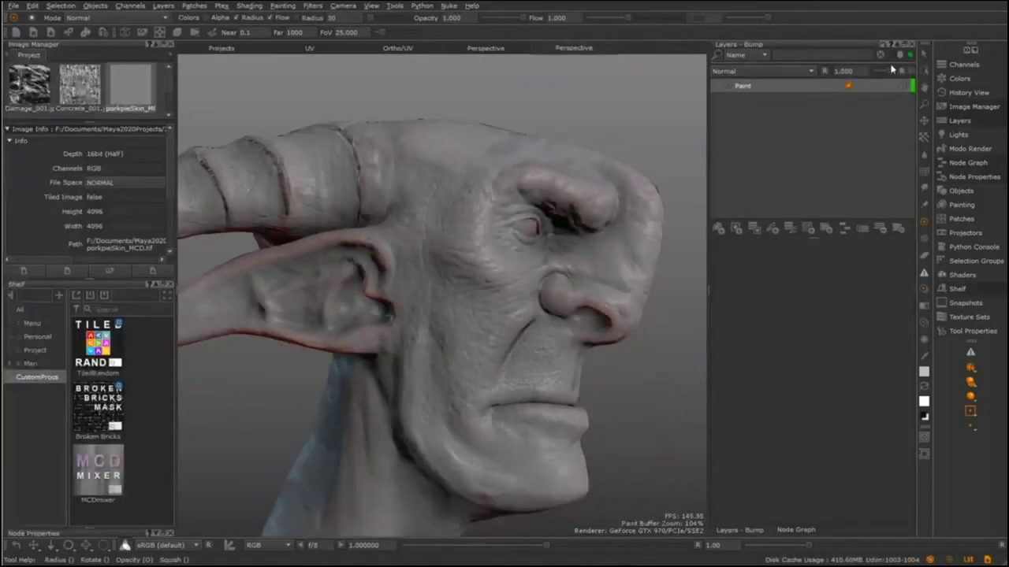
Add the MCDmixer custom procedural from the CustomProcs shelf above the Paint layer in the Bump channel
{"action": "scroll", "coordinate": [481, 283], "scroll_direction": "up", "scroll_amount": 3}
{"action": "left_click_drag", "start_coordinate": [104, 484], "coordinate": [780, 88]}
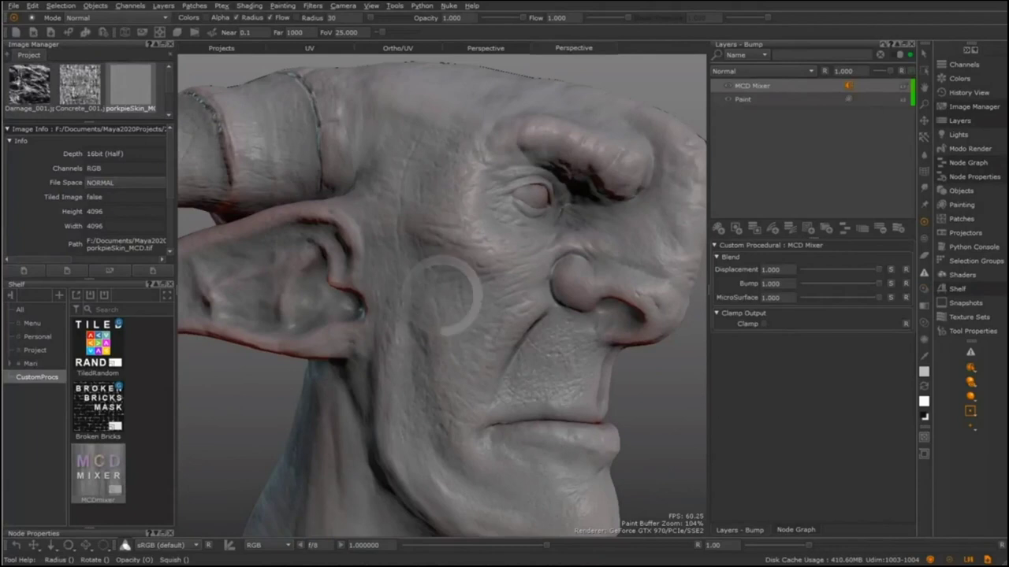
{"action": "left_click_drag", "start_coordinate": [601, 457], "coordinate": [597, 430], "text": "alt"}
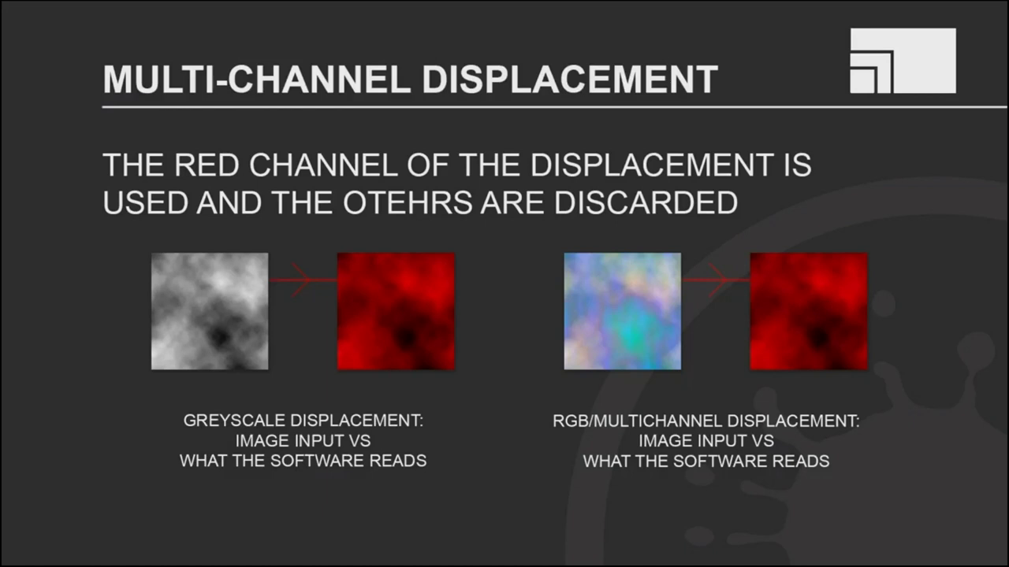
{"action": "key", "text": "Right"}
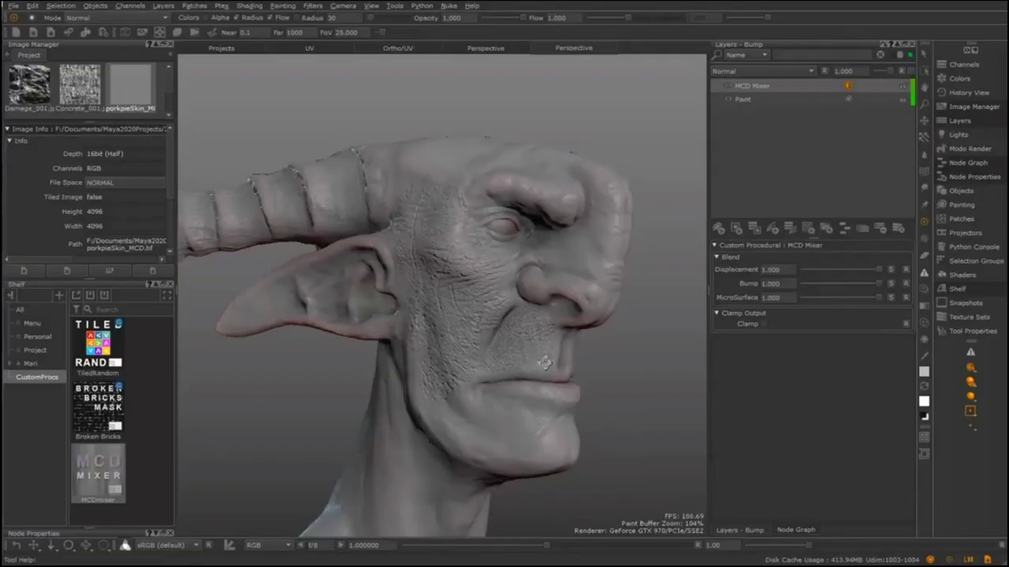
Try different MCD Mixer blend amounts on the face, setting Displacement to 0.800 and Bump to 0.210
{"action": "middle_click_drag", "start_coordinate": [505, 354], "coordinate": [583, 354]}
{"action": "left_click_drag", "start_coordinate": [876, 285], "coordinate": [804, 300]}
{"action": "left_click_drag", "start_coordinate": [426, 349], "coordinate": [456, 344], "text": "alt"}
{"action": "left_click_drag", "start_coordinate": [767, 270], "coordinate": [817, 287]}
{"action": "left_click_drag", "start_coordinate": [536, 364], "coordinate": [564, 345], "text": "alt"}
{"action": "left_click_drag", "start_coordinate": [807, 301], "coordinate": [834, 305]}
{"action": "left_click", "coordinate": [769, 297]}
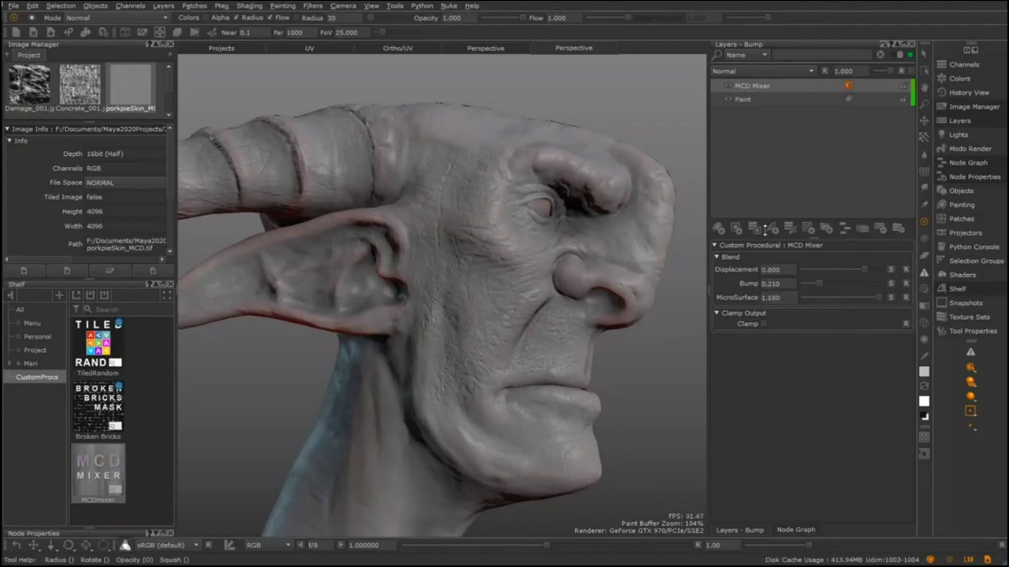
Set the MCD Mixer's Bump to 0.170 and MicroSurface to 0.440, and inspect the skin detail on the face
{"action": "left_click_drag", "start_coordinate": [762, 263], "coordinate": [772, 324]}
{"action": "left_click_drag", "start_coordinate": [771, 285], "coordinate": [837, 301]}
{"action": "left_click_drag", "start_coordinate": [546, 361], "coordinate": [503, 361], "text": "alt"}
{"action": "middle_click_drag", "start_coordinate": [502, 361], "coordinate": [482, 368]}
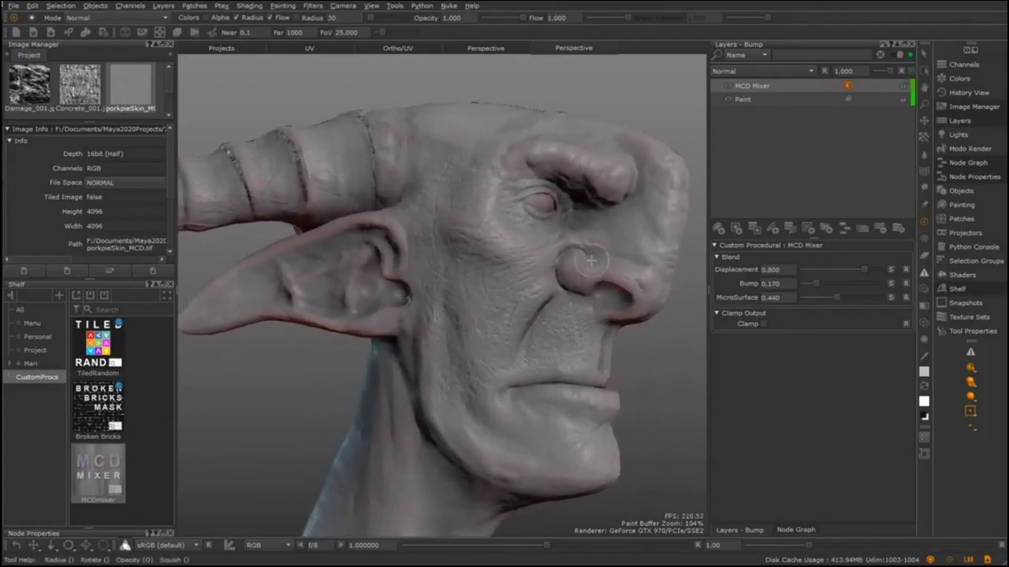